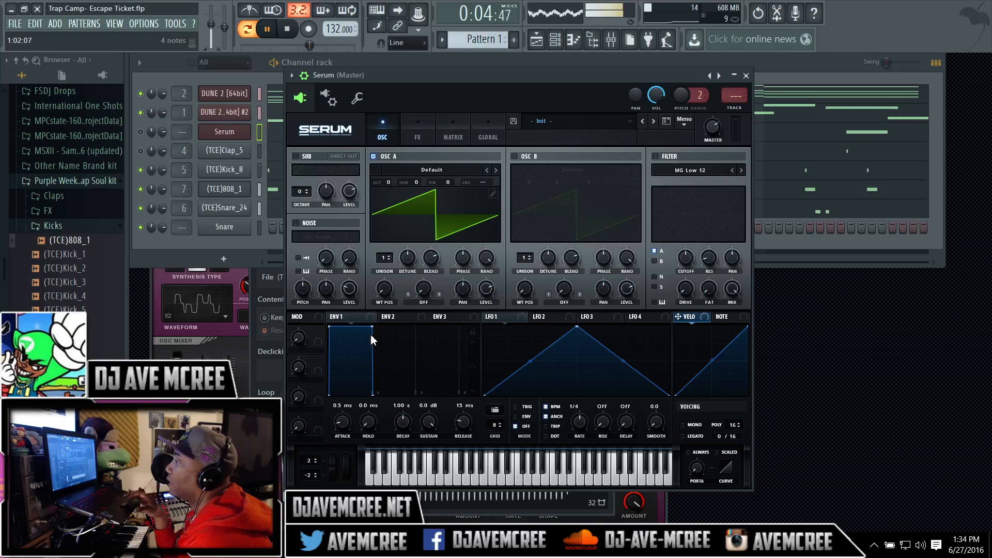
# Assign Env 1 as the modulation source for the oscillator A level and the noise level in Serum
pyautogui.moveTo(338, 322); pyautogui.dragTo(485, 289)
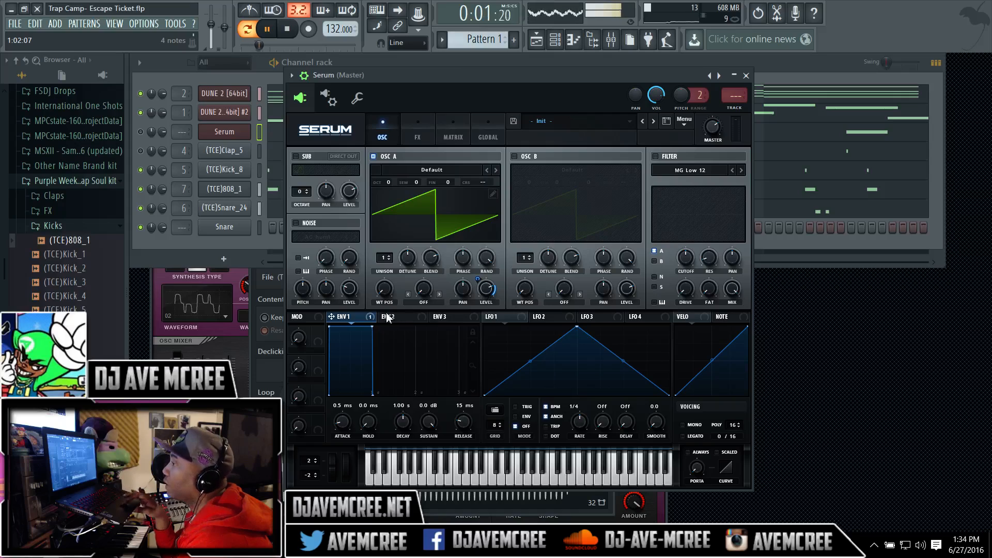
pyautogui.moveTo(329, 320); pyautogui.dragTo(350, 297)
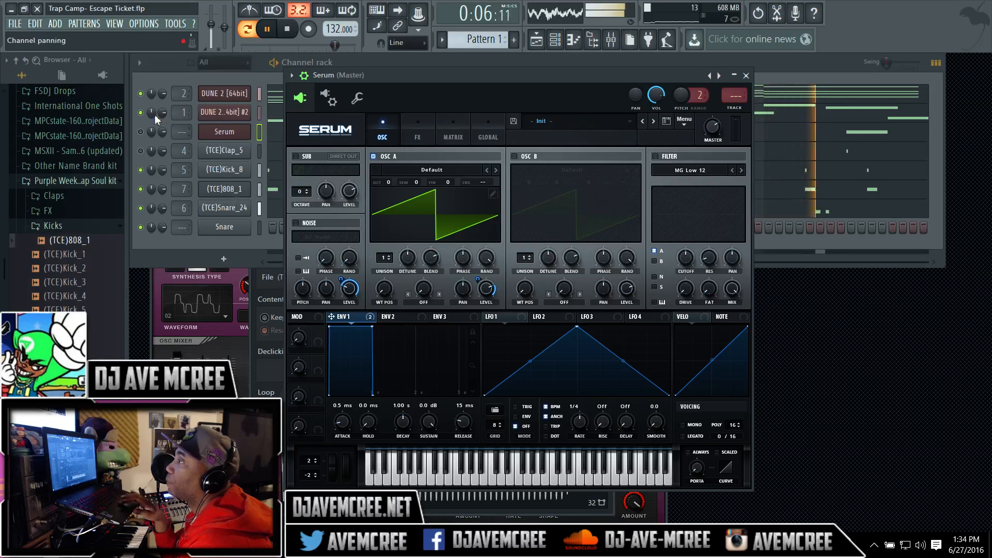
# Mute both DUNE 2 channels and the (TCE)808_1 channel, unmute the Serum channel, and return to the Serum window
pyautogui.click(143, 95)
pyautogui.click(144, 113)
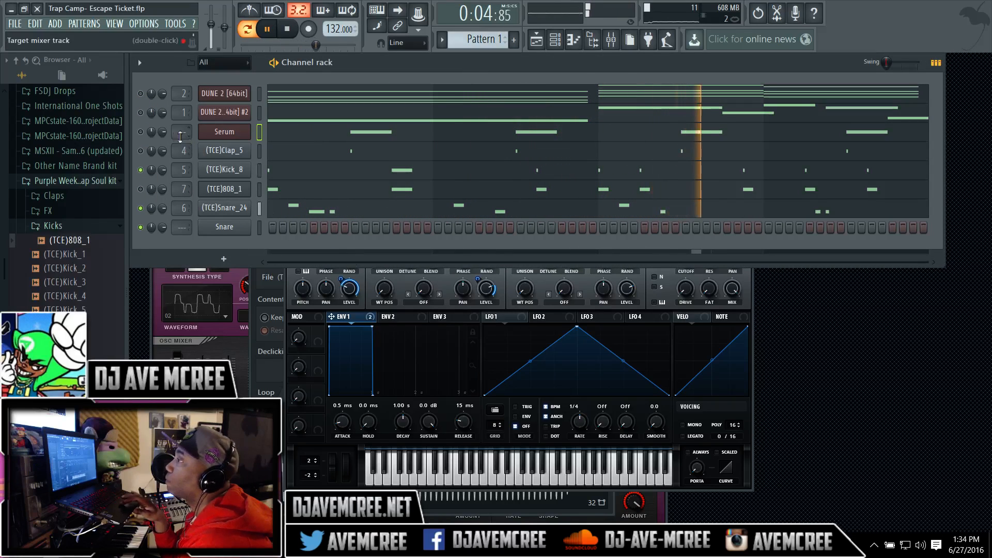
pyautogui.click(141, 133)
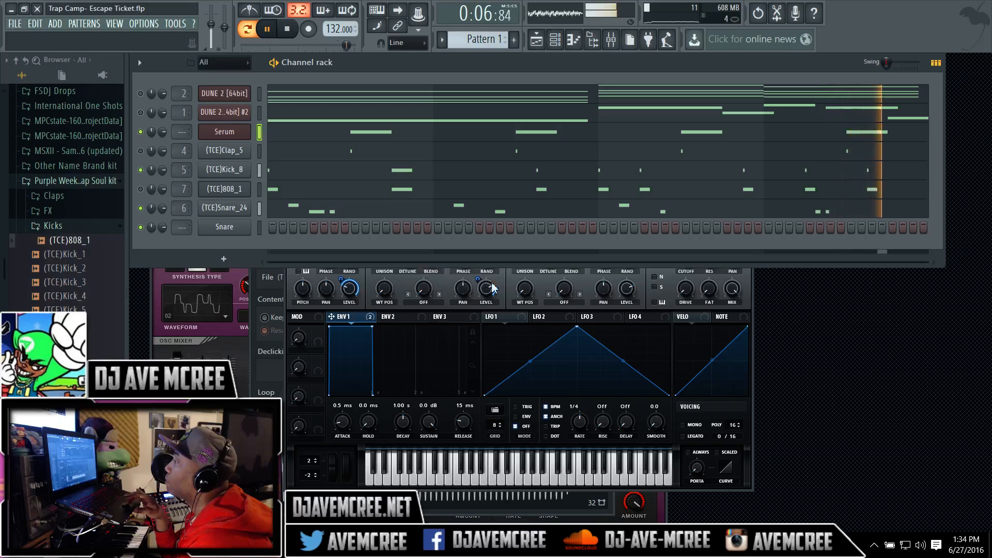
pyautogui.click(506, 290)
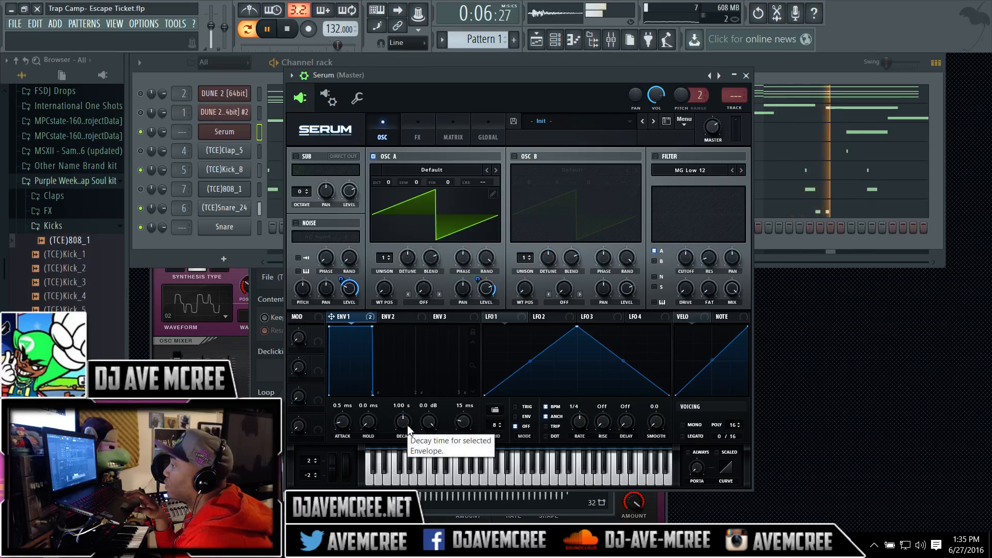
# Shape Env 1 with 0.0 ms attack, 160 ms hold, 0.0 ms decay, minimum sustain and 0.0 ms release
pyautogui.moveTo(403, 422); pyautogui.dragTo(403, 434)
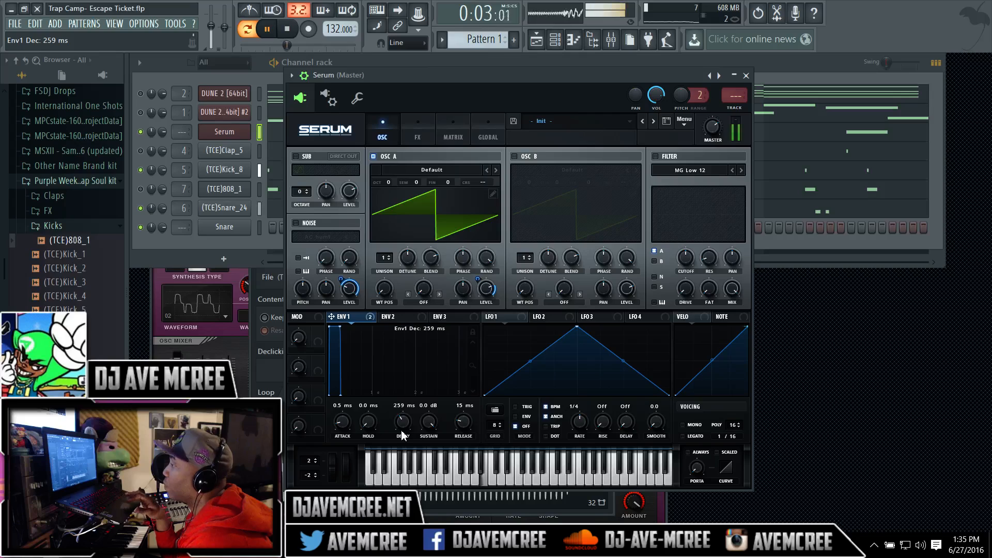
pyautogui.moveTo(461, 427); pyautogui.dragTo(458, 486)
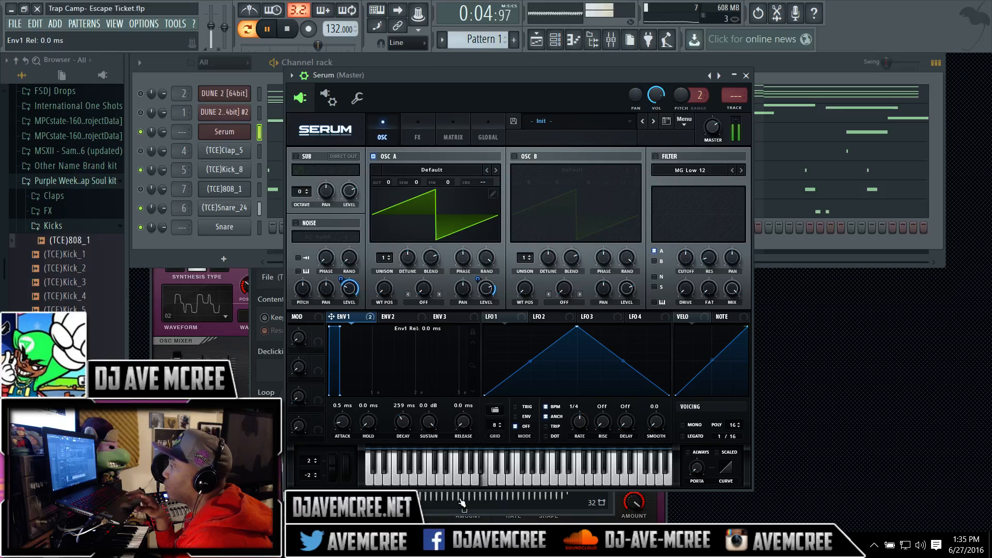
pyautogui.moveTo(433, 422); pyautogui.dragTo(424, 384)
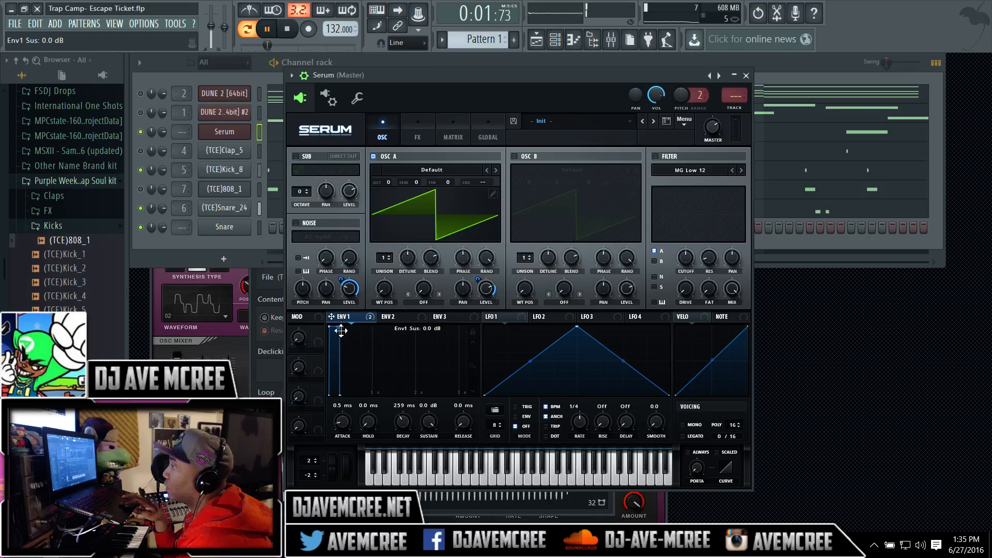
pyautogui.moveTo(341, 328); pyautogui.dragTo(361, 379)
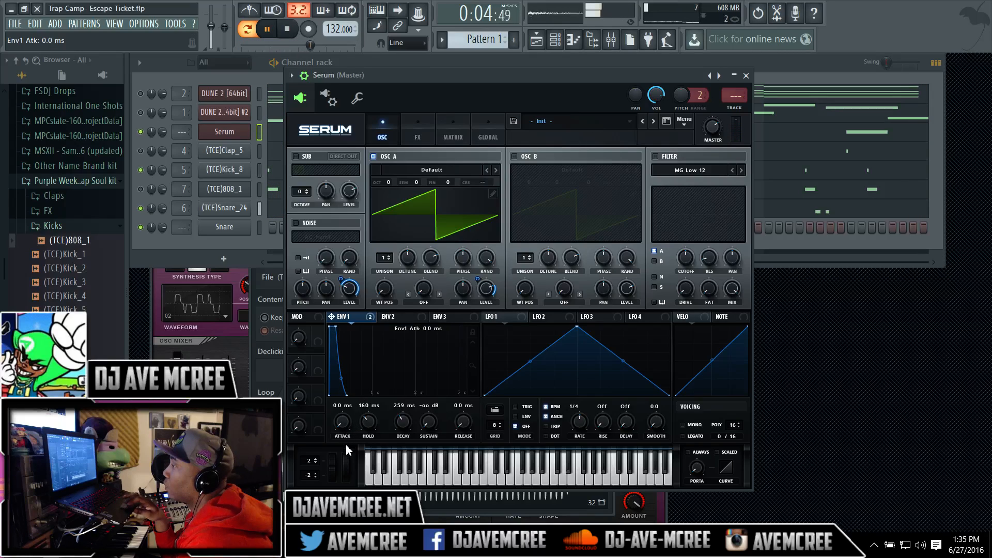
pyautogui.moveTo(398, 424); pyautogui.dragTo(398, 432)
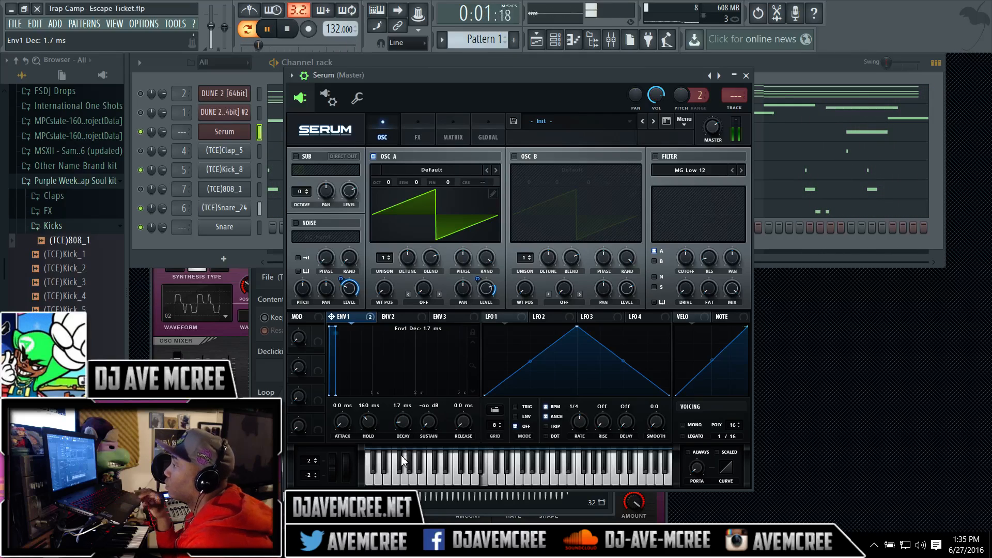
pyautogui.moveTo(400, 424); pyautogui.dragTo(401, 442)
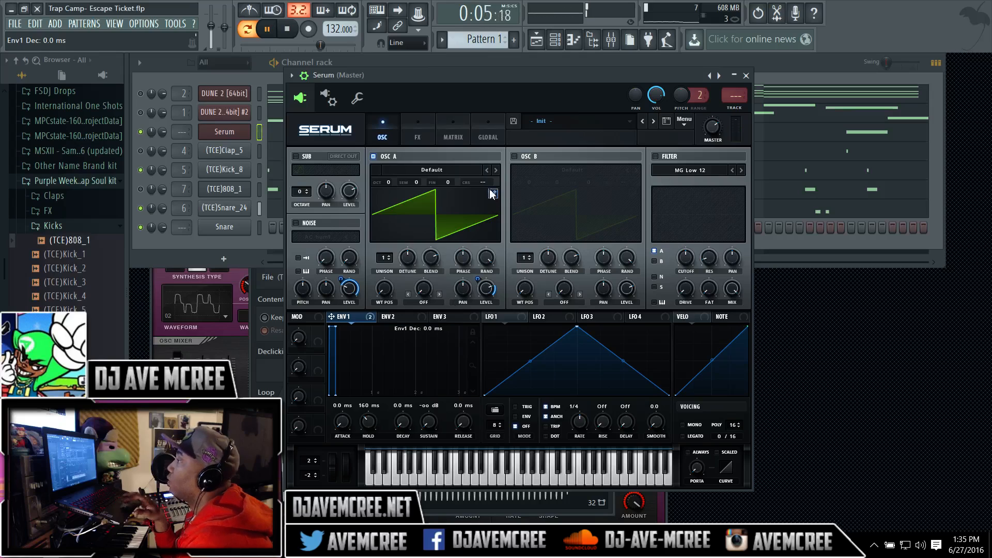
# Load the Basic Shapes wavetable from the Analog category into oscillator A
pyautogui.click(436, 170)
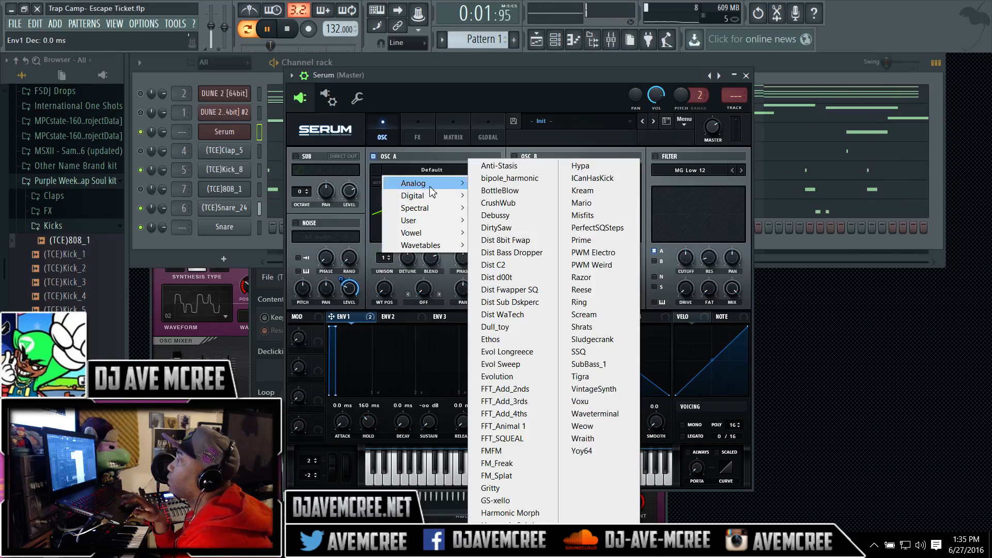
pyautogui.moveTo(431, 188)
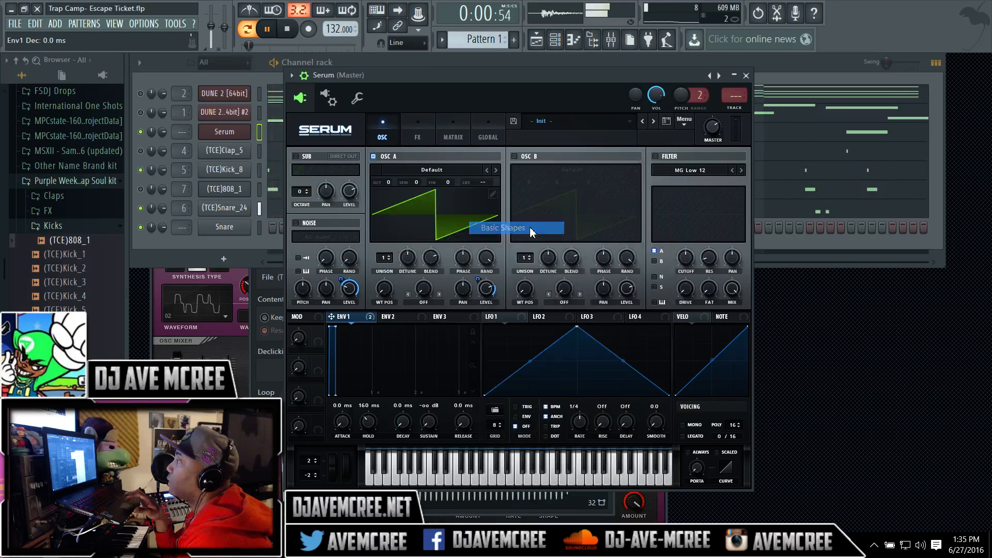
pyautogui.click(529, 228)
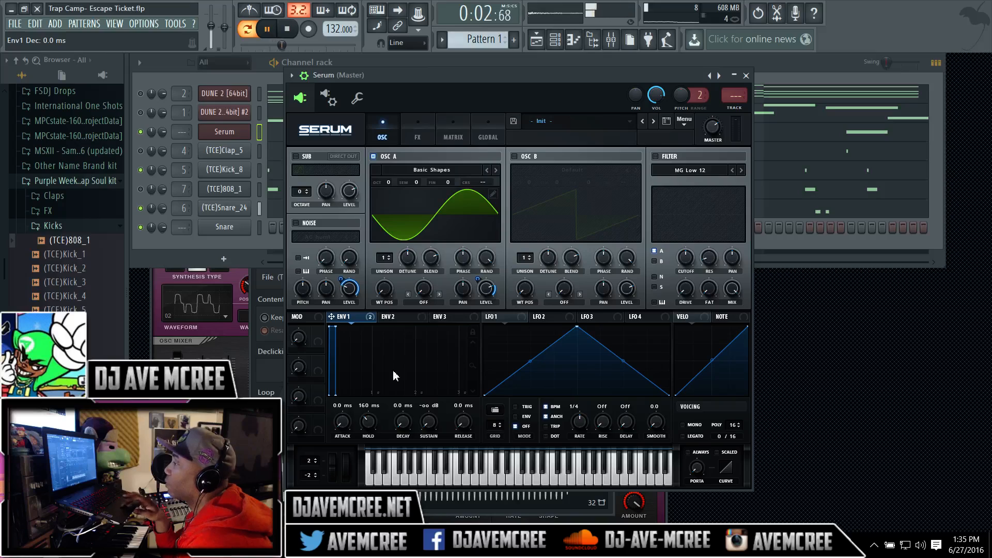
# Set Env 1's hold to 87 ms and transpose oscillator A by -2 semitones
pyautogui.moveTo(368, 419); pyautogui.dragTo(369, 427)
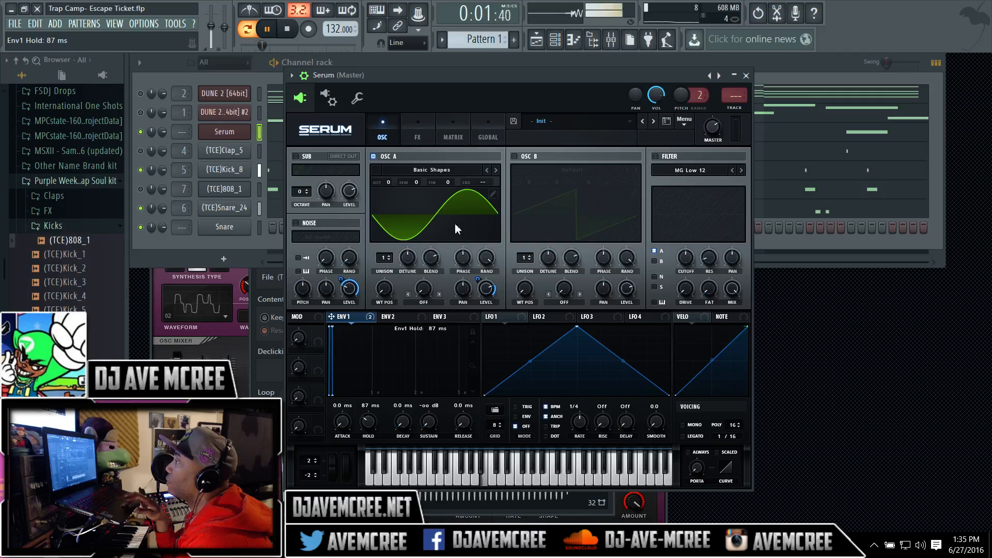
pyautogui.moveTo(414, 182); pyautogui.dragTo(414, 191)
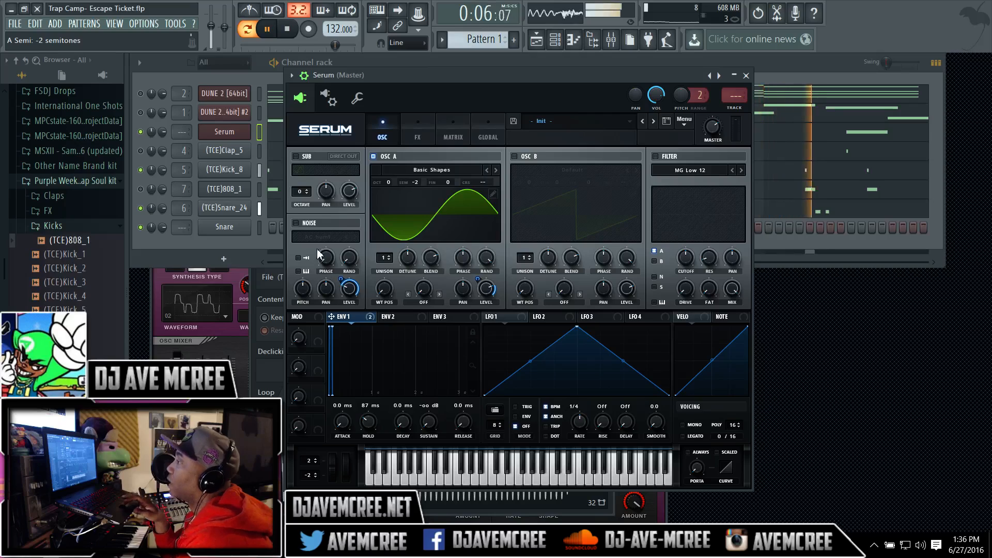
# Enable the noise oscillator, adjust its level, and set Env 1's hold to 160 ms
pyautogui.click(296, 223)
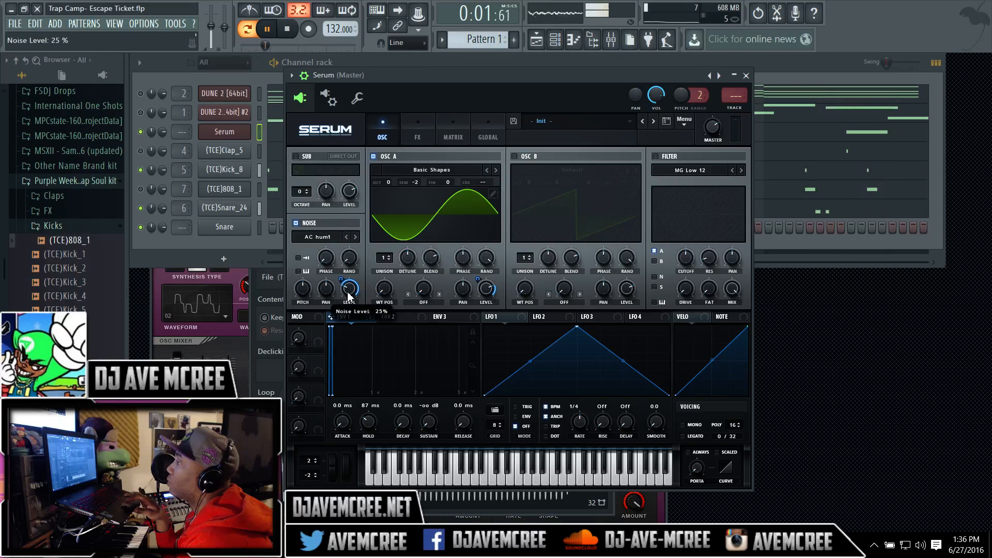
pyautogui.moveTo(346, 275); pyautogui.dragTo(326, 209)
pyautogui.moveTo(368, 426); pyautogui.dragTo(368, 415)
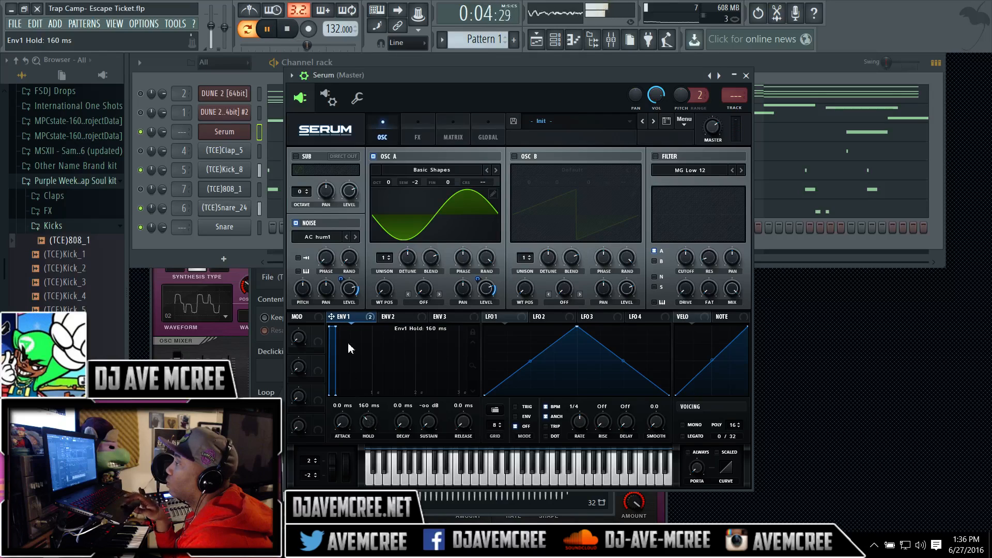
# Bypass the Env 1 modulation on the noise level, switch the noise sample to AlphaNz, and audition it with oscillator A briefly off
pyautogui.rightClick(342, 282)
pyautogui.click(345, 285)
pyautogui.rightClick(347, 288)
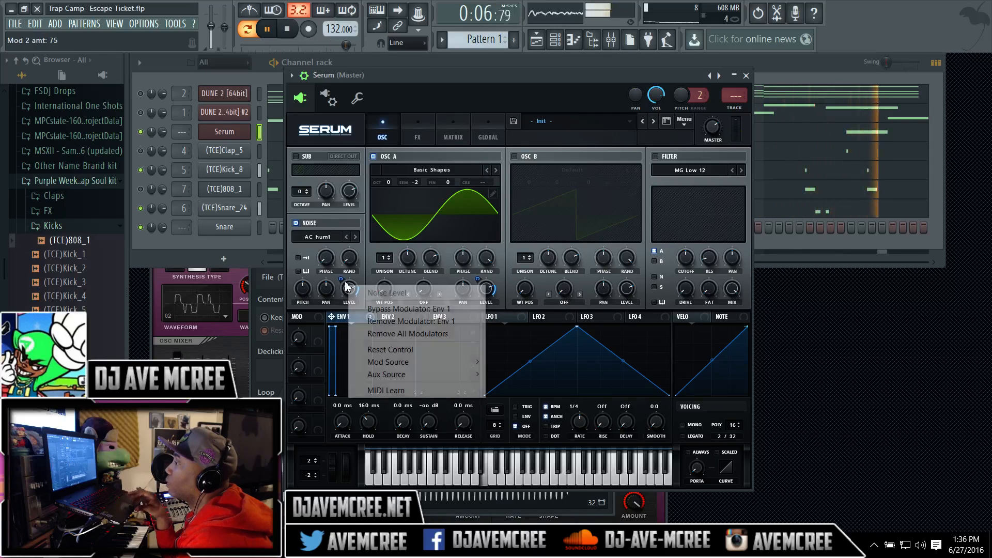
pyautogui.click(376, 309)
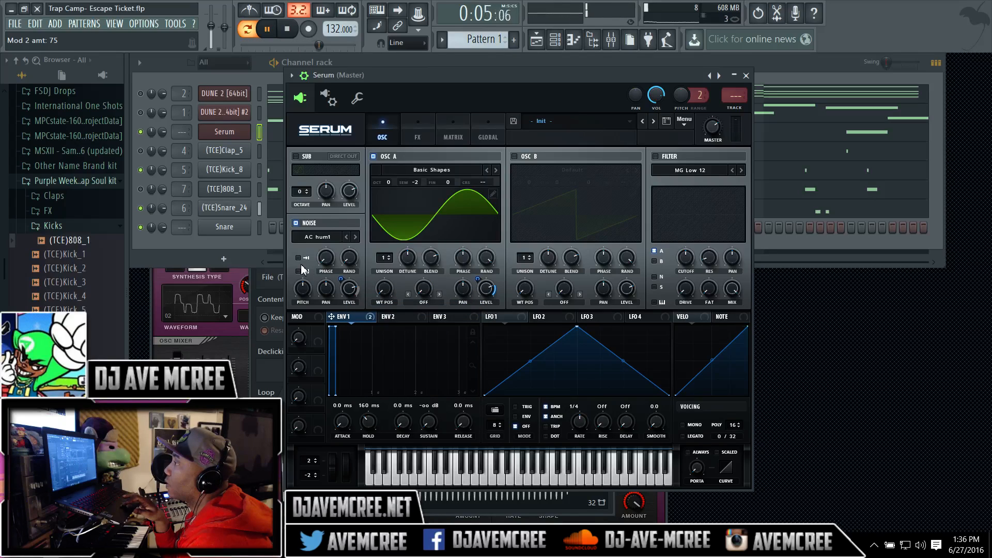
pyautogui.click(374, 157)
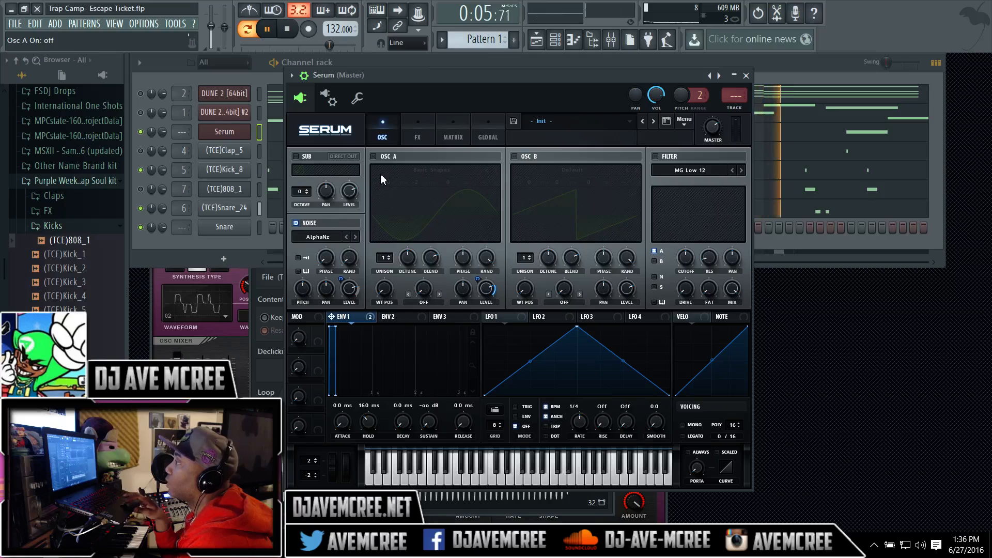
pyautogui.click(373, 157)
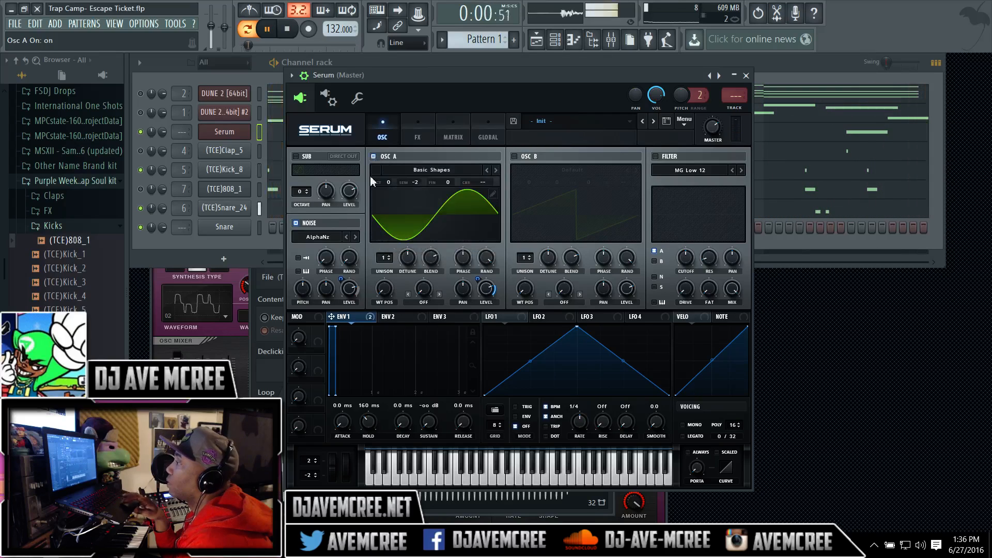
# Reactivate the Env 1 modulation on the noise level, stop playback, and raise the noise level to about 68%
pyautogui.rightClick(347, 285)
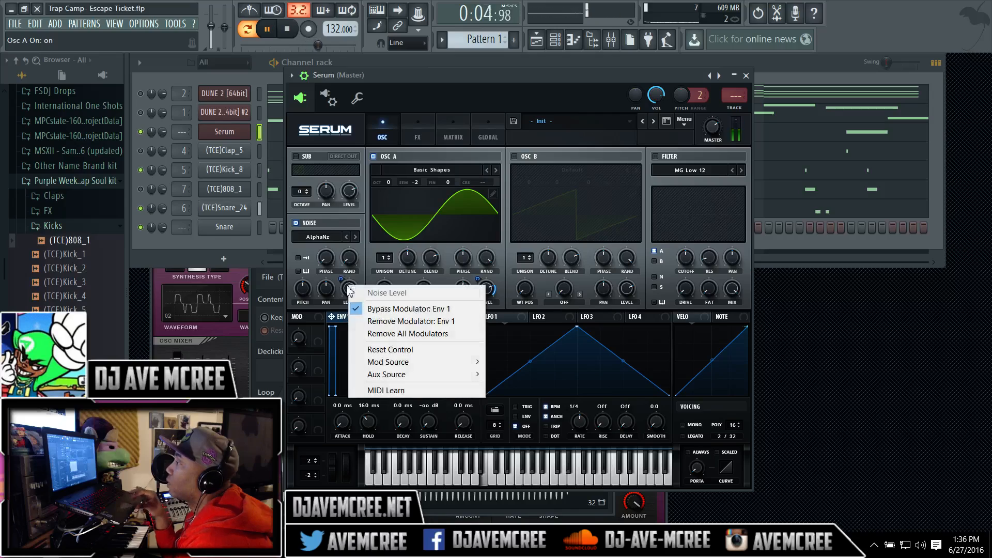
pyautogui.click(372, 308)
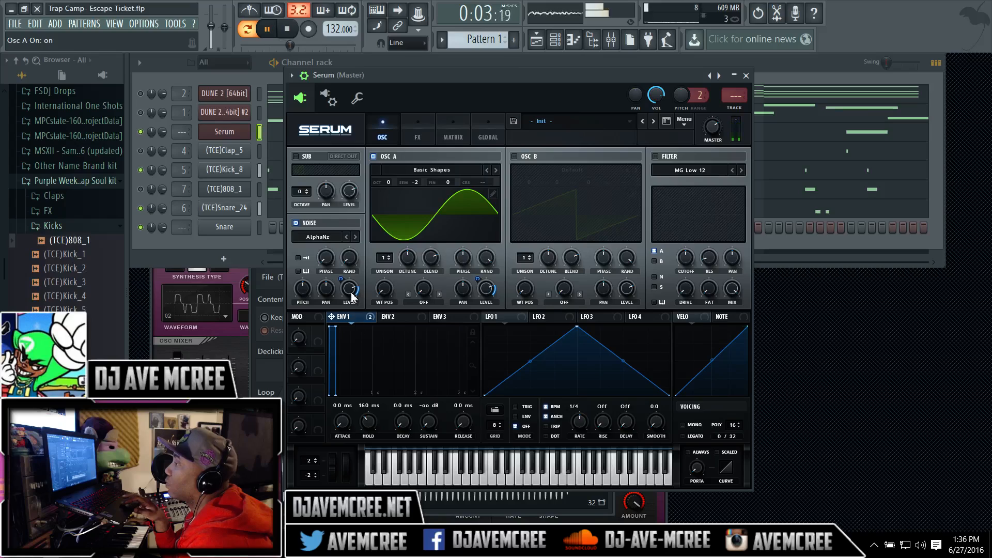
pyautogui.moveTo(353, 297)
pyautogui.moveTo(350, 302)
pyautogui.mouseDown()
pyautogui.moveTo(353, 322)
pyautogui.moveTo(343, 297)
pyautogui.mouseUp()
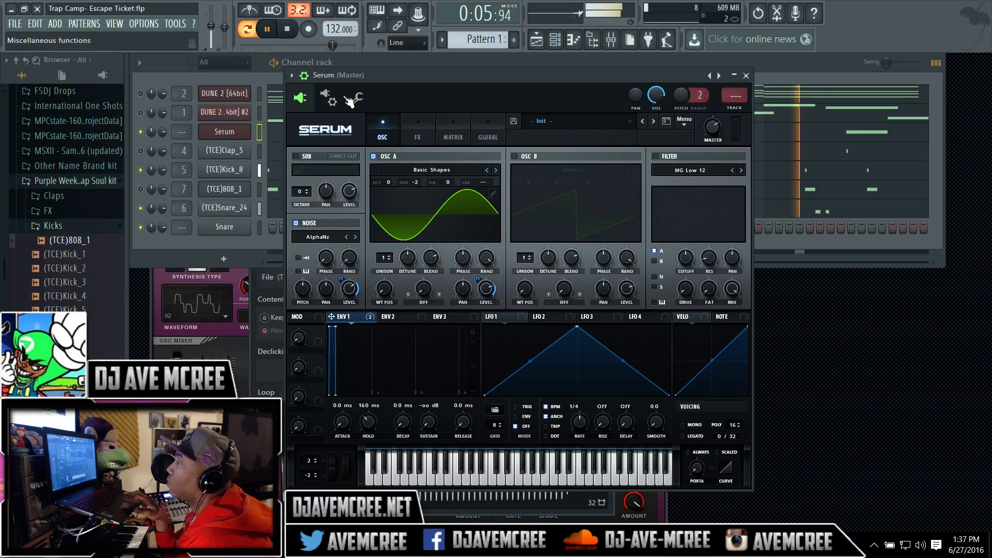
pyautogui.click(299, 33)
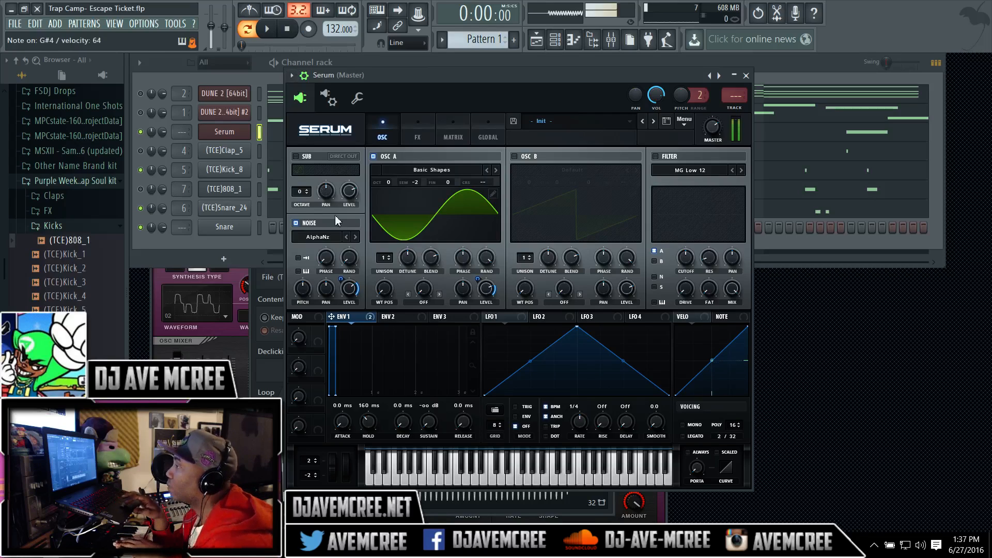
pyautogui.click(346, 291)
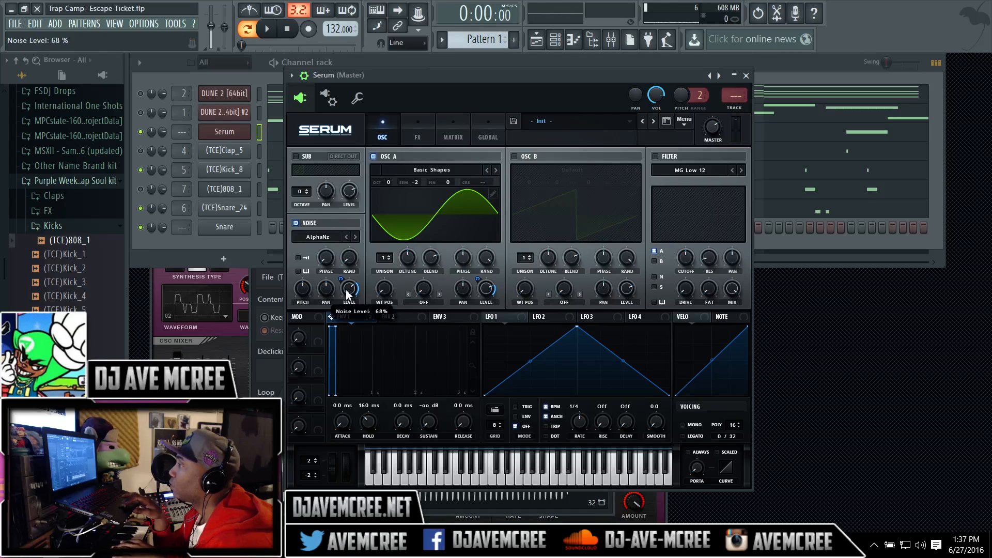
pyautogui.moveTo(343, 288)
pyautogui.mouseDown()
pyautogui.moveTo(343, 274)
pyautogui.moveTo(345, 283)
pyautogui.mouseUp()
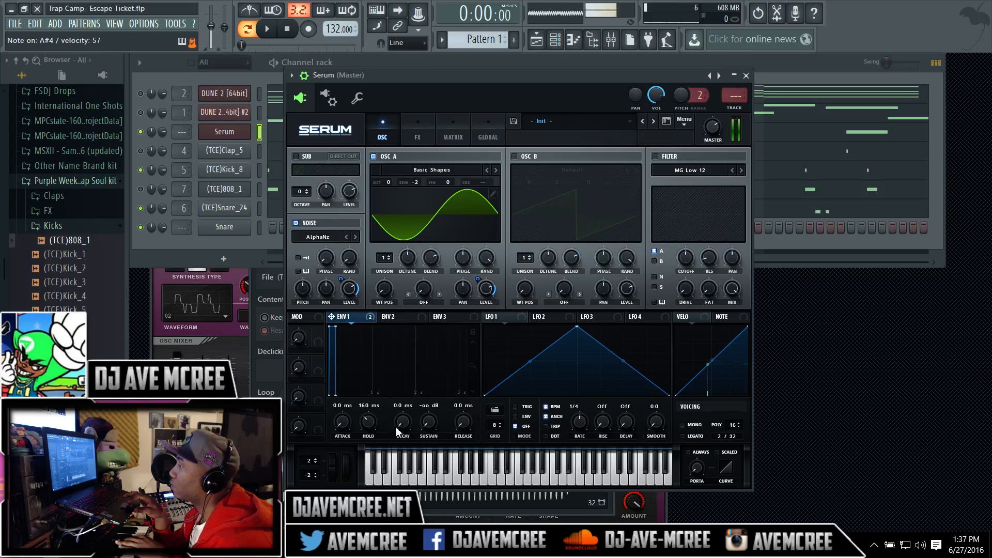
# Set Env 1's hold to 65 ms and its decay to 76 ms
pyautogui.moveTo(378, 426)
pyautogui.mouseDown()
pyautogui.moveTo(378, 435)
pyautogui.moveTo(370, 425)
pyautogui.mouseUp()
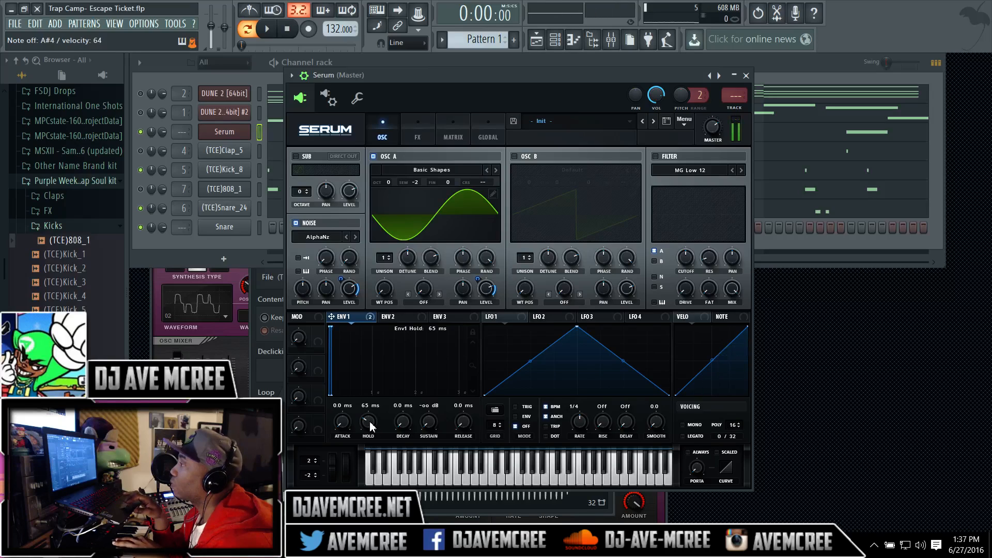
pyautogui.click(485, 289)
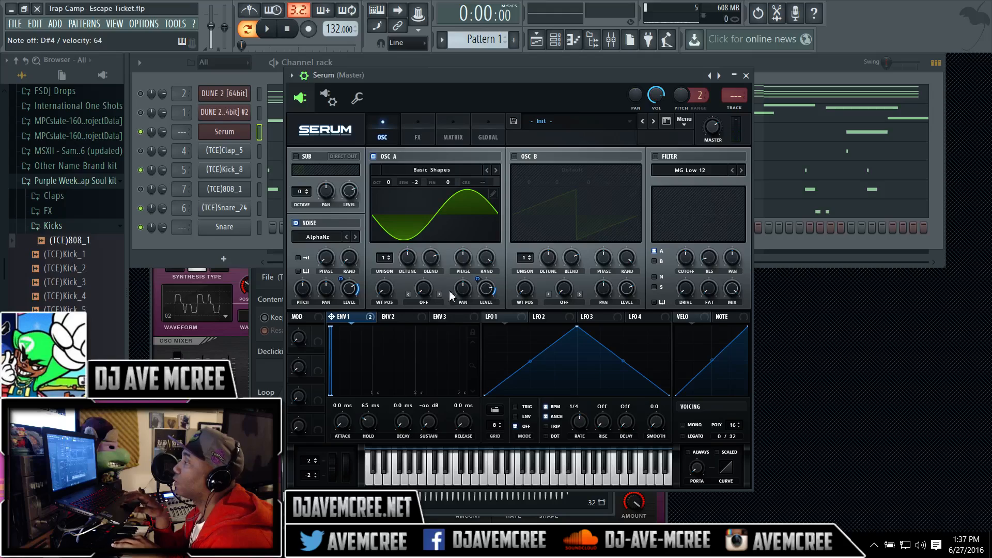
pyautogui.moveTo(399, 418); pyautogui.dragTo(399, 386)
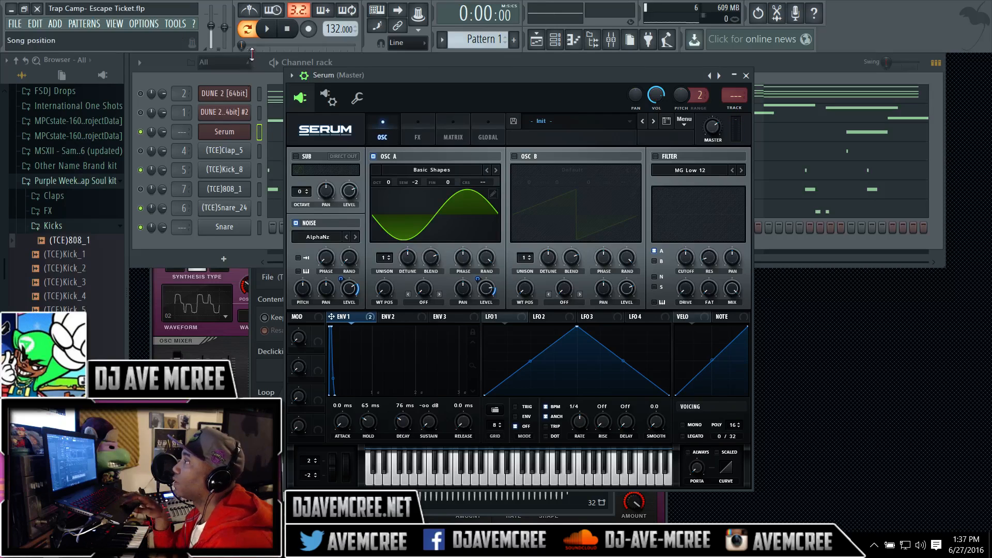
# Restart pattern playback, turn on one-shot mode for the noise oscillator, and set the noise pitch to 46%
pyautogui.click(268, 33)
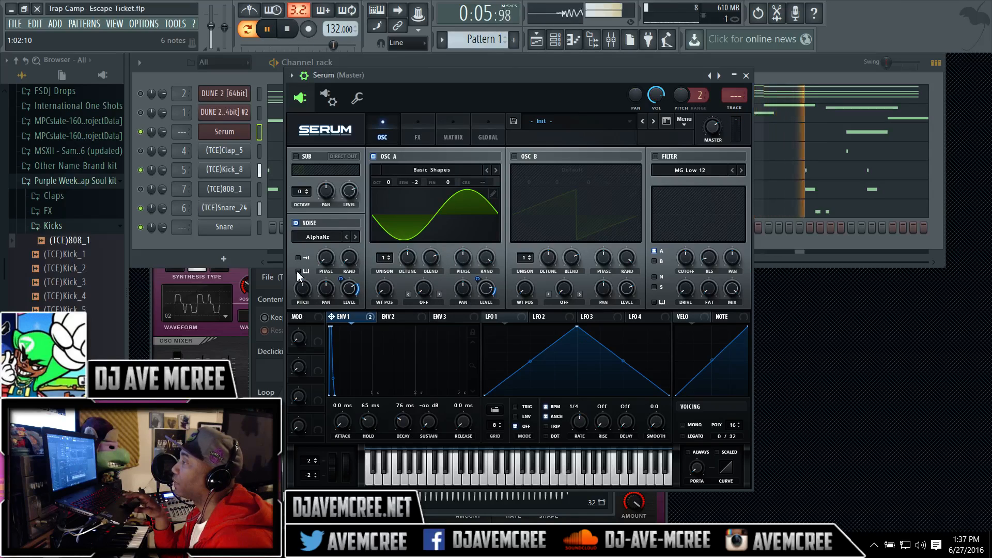
pyautogui.click(299, 258)
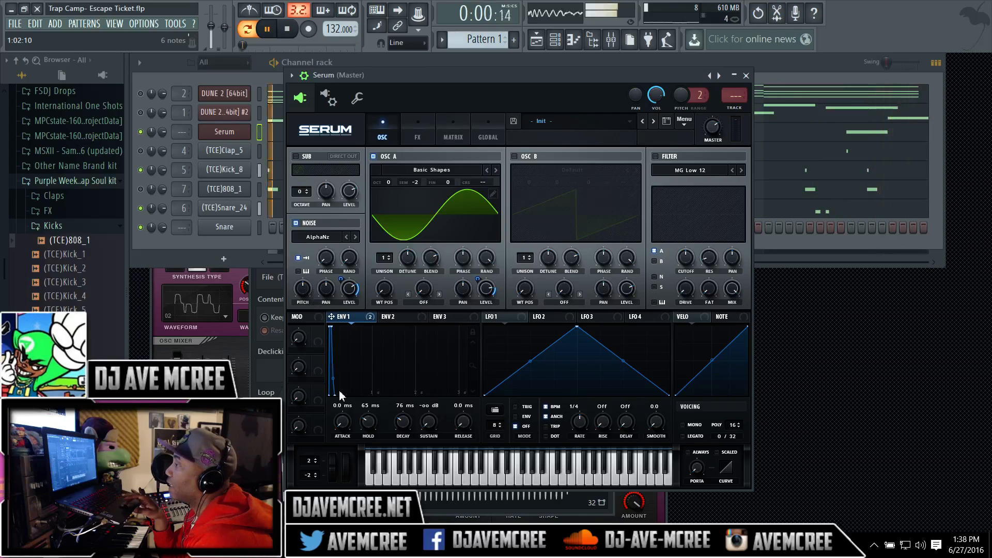
pyautogui.moveTo(340, 419); pyautogui.dragTo(342, 428)
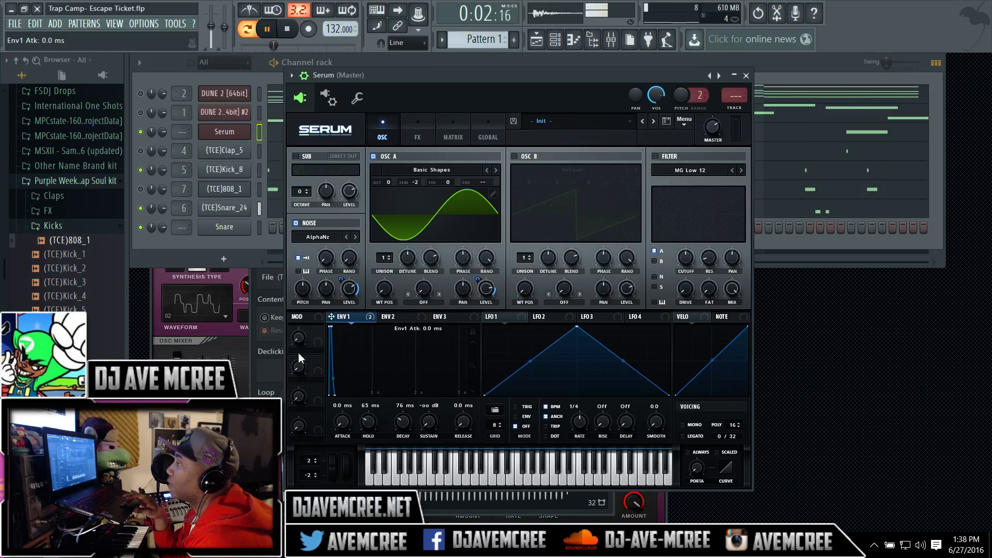
pyautogui.moveTo(304, 293)
pyautogui.moveTo(293, 242); pyautogui.dragTo(305, 303)
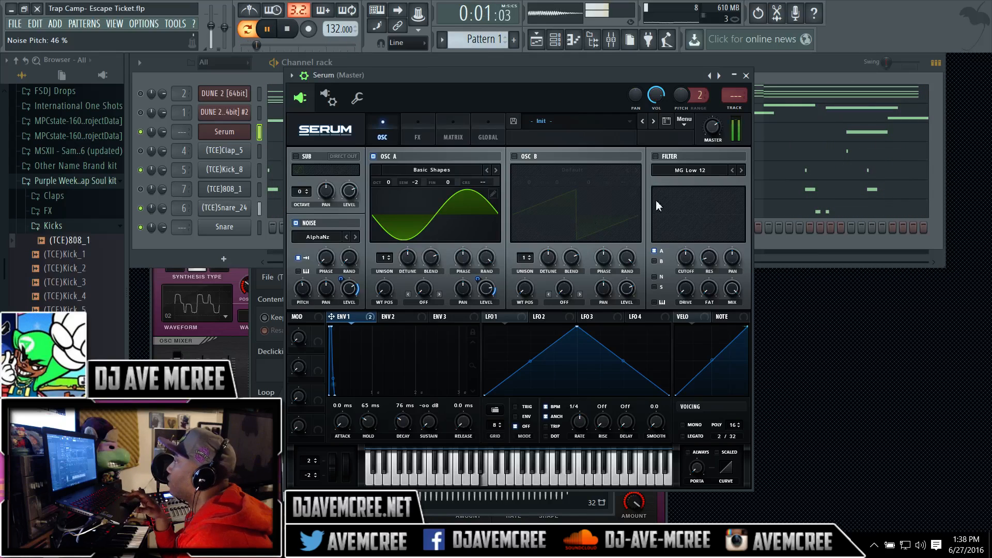
# Assign Serum to mixer track 3 and lower oscillator A's tuning to -4 semitones
pyautogui.click(427, 137)
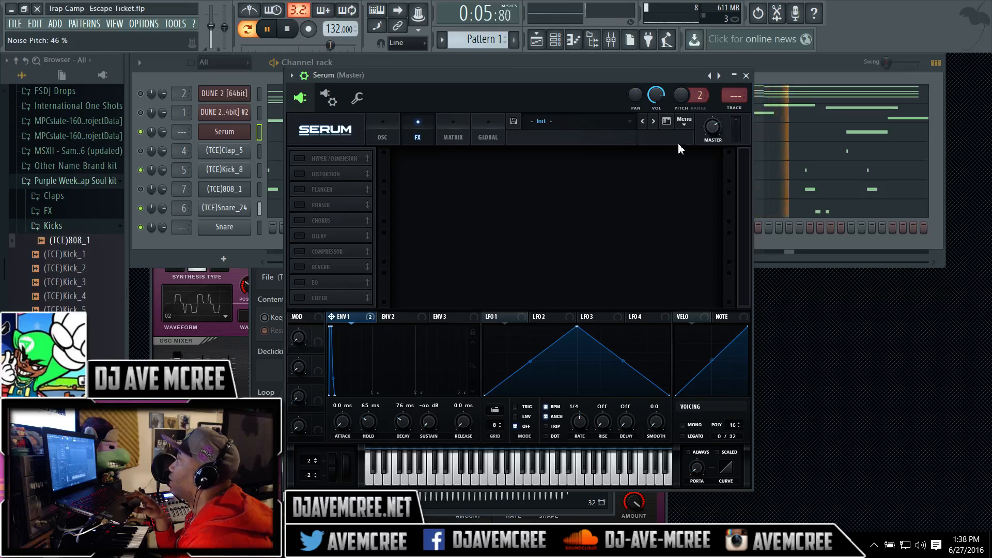
pyautogui.moveTo(709, 124)
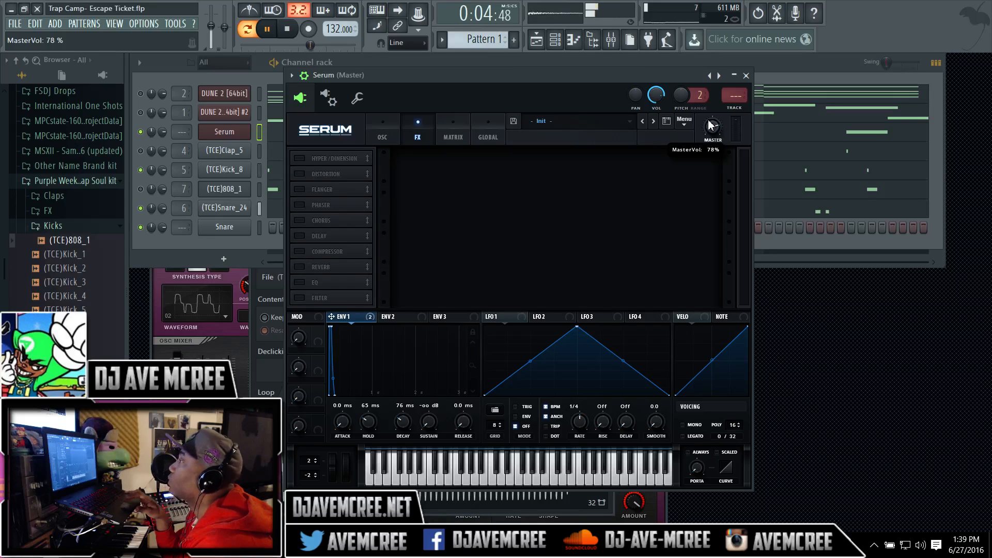
pyautogui.press('F9')
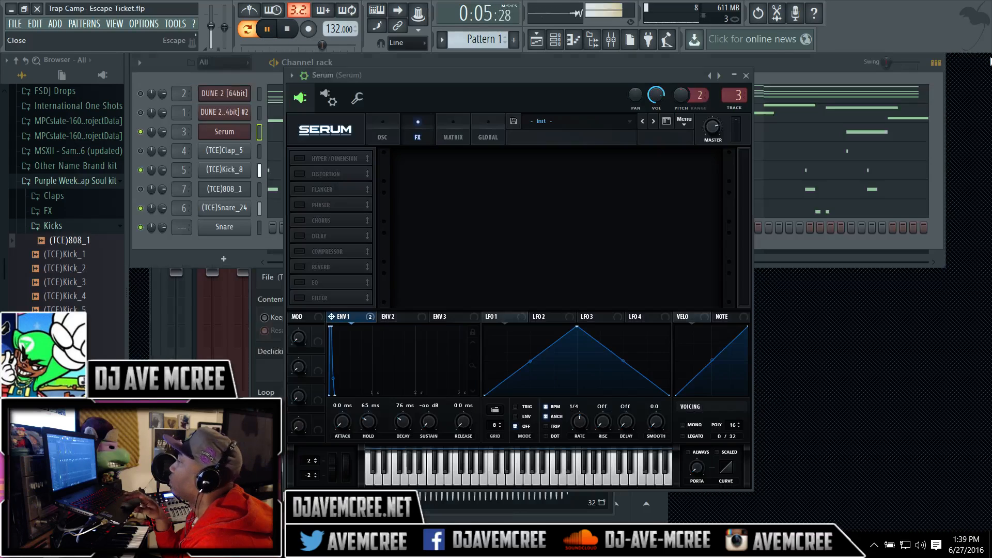
pyautogui.click(984, 60)
pyautogui.click(396, 124)
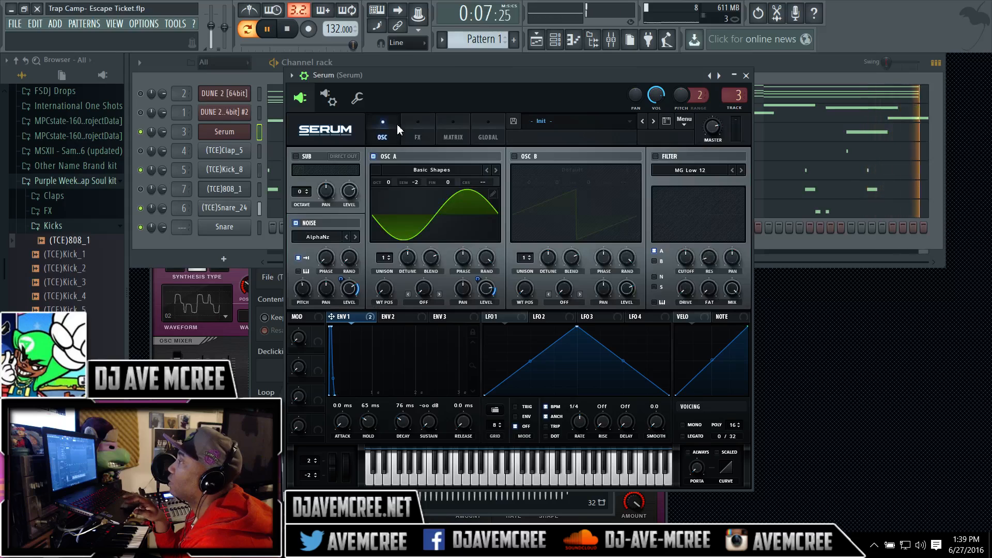
pyautogui.moveTo(415, 182); pyautogui.dragTo(417, 191)
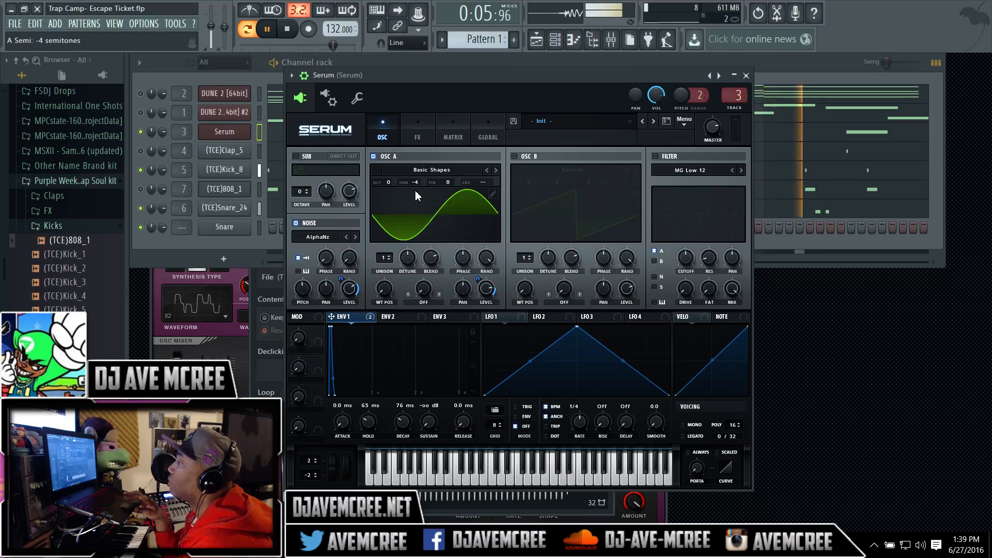
# Turn on the filter with the noise oscillator routed through it alongside oscillator A, and set its cutoff to 793 Hz
pyautogui.click(656, 158)
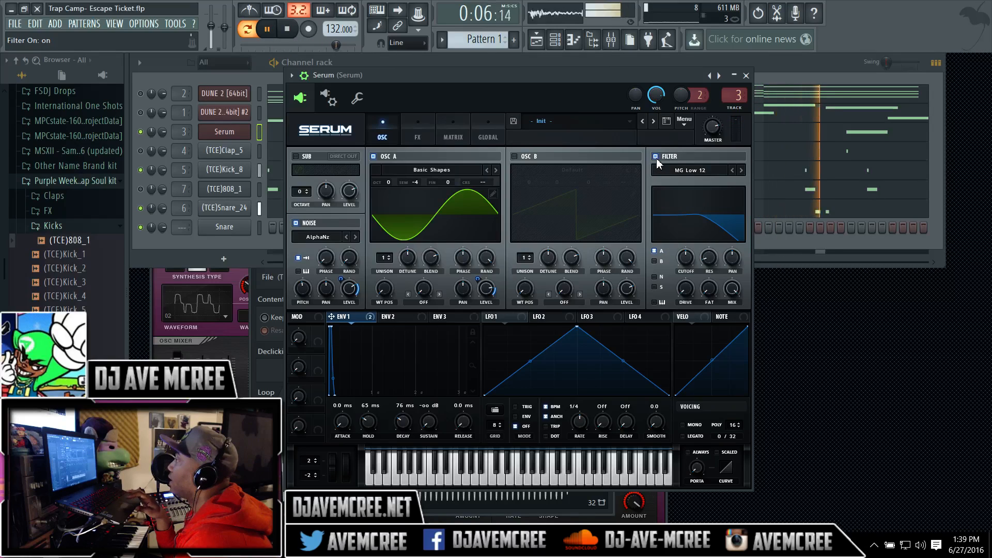
pyautogui.click(657, 161)
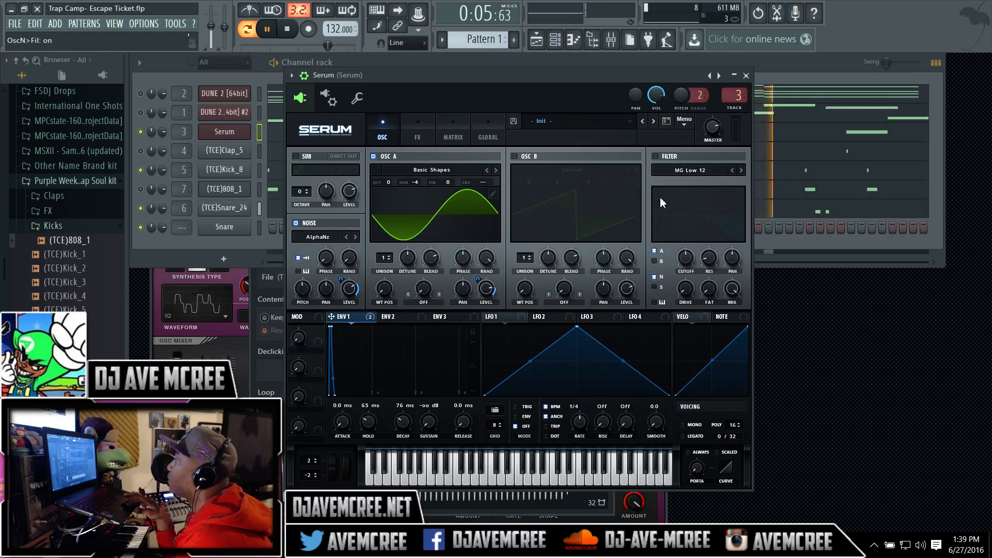
pyautogui.click(656, 157)
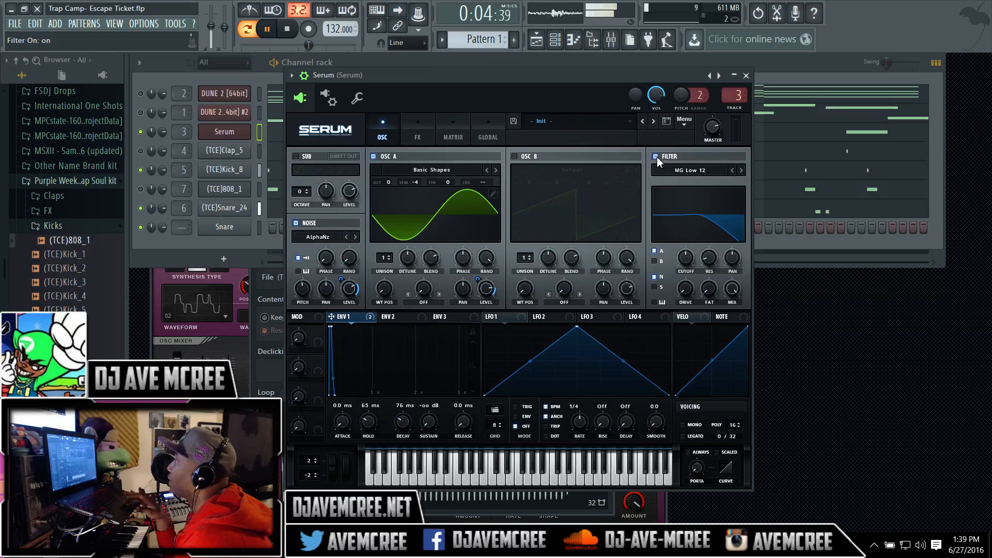
pyautogui.click(687, 263)
pyautogui.moveTo(687, 256); pyautogui.dragTo(687, 252)
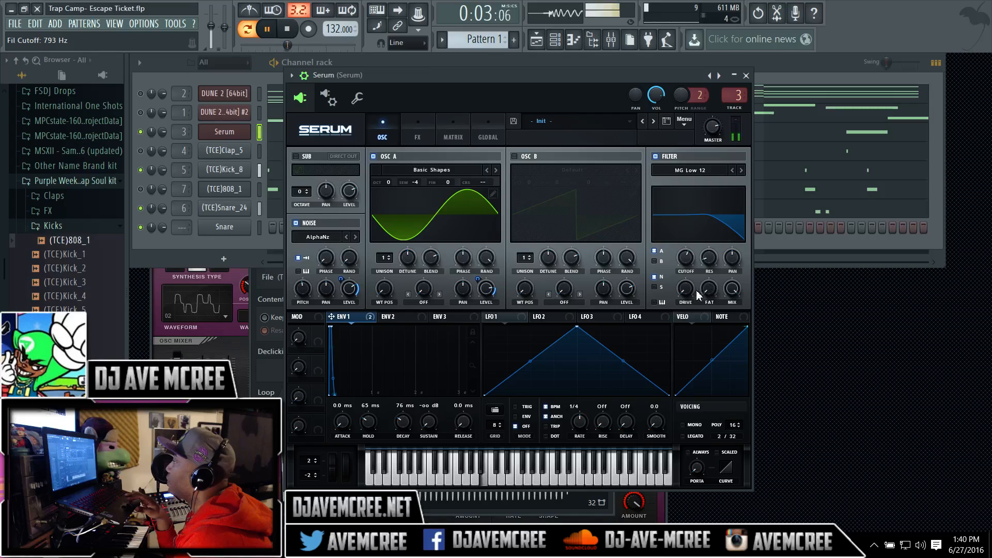
# Set the filter's drive to 57%, raise its cutoff to about 5720 Hz, and set its resonance to 42%
pyautogui.moveTo(688, 293); pyautogui.dragTo(683, 218)
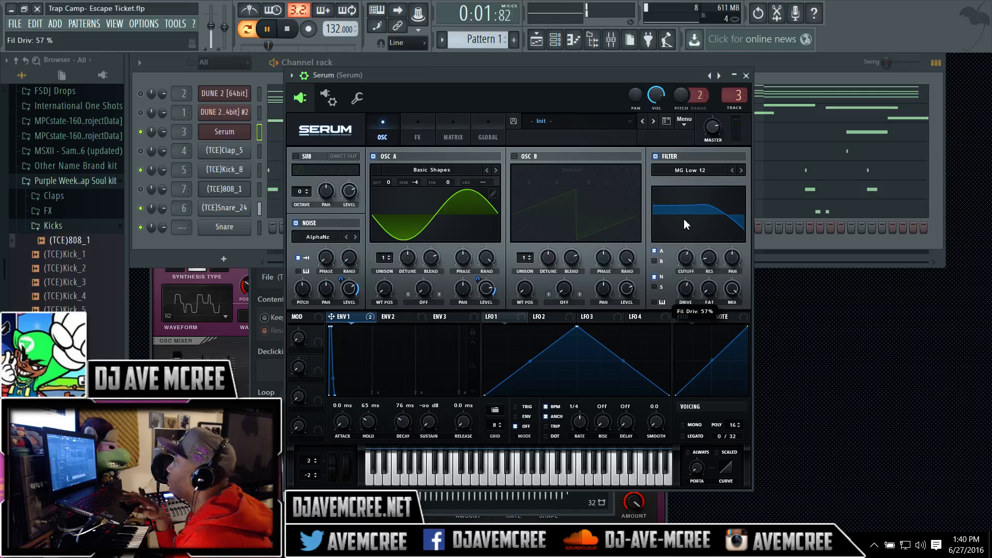
pyautogui.moveTo(690, 254); pyautogui.dragTo(687, 231)
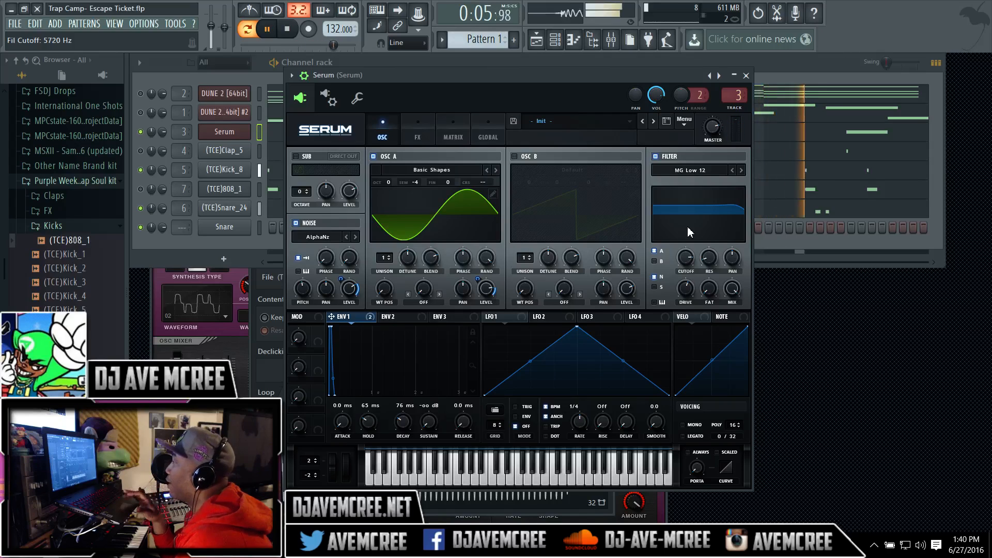
pyautogui.moveTo(686, 257); pyautogui.dragTo(705, 210)
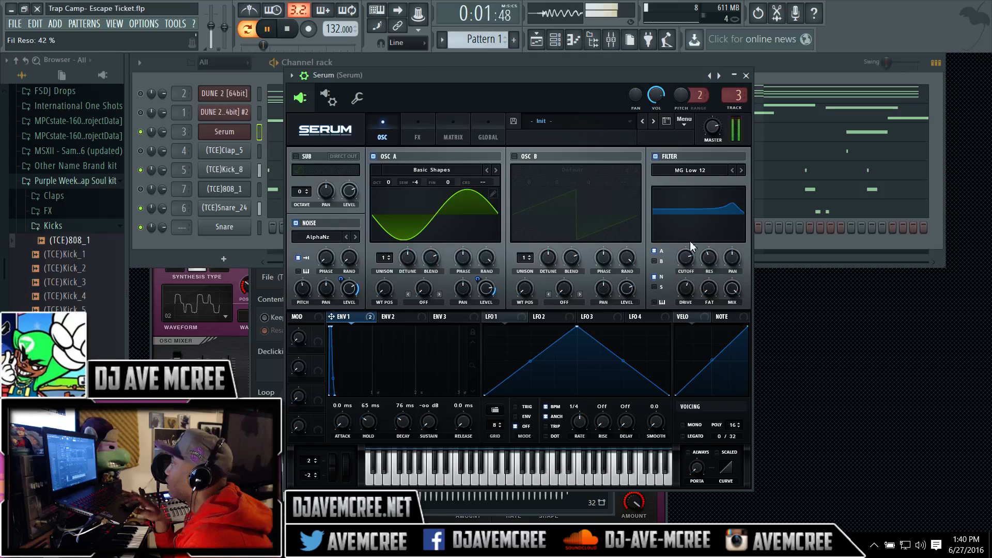
pyautogui.moveTo(690, 271); pyautogui.dragTo(695, 169)
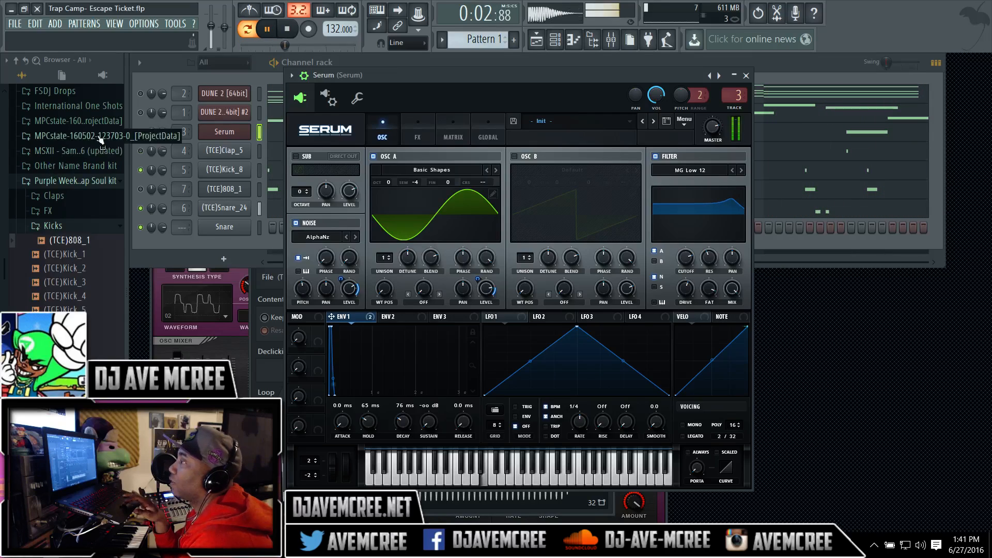
# Lower Serum's master volume to 56% and raise the project's main volume slightly
pyautogui.click(140, 208)
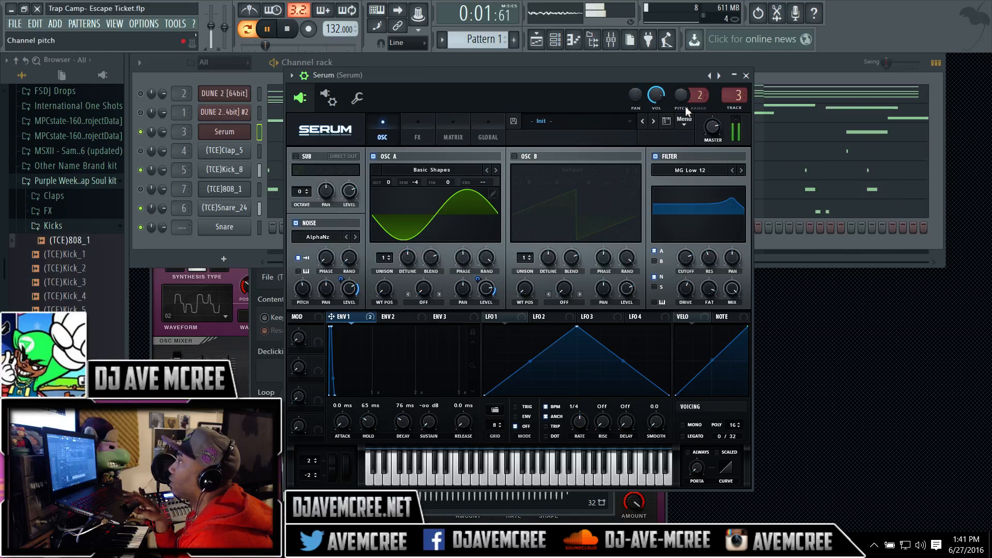
pyautogui.moveTo(716, 126); pyautogui.dragTo(716, 151)
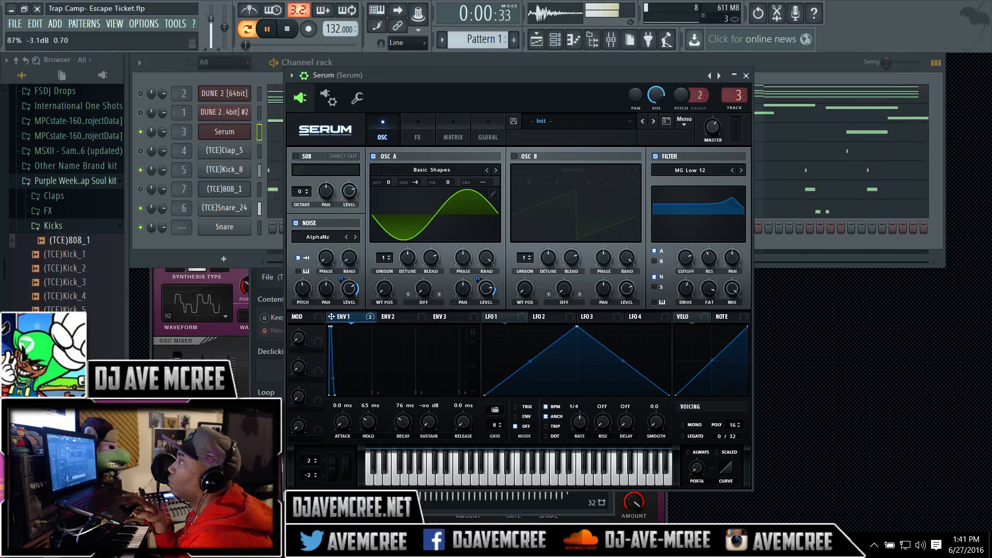
pyautogui.moveTo(213, 29); pyautogui.dragTo(211, 21)
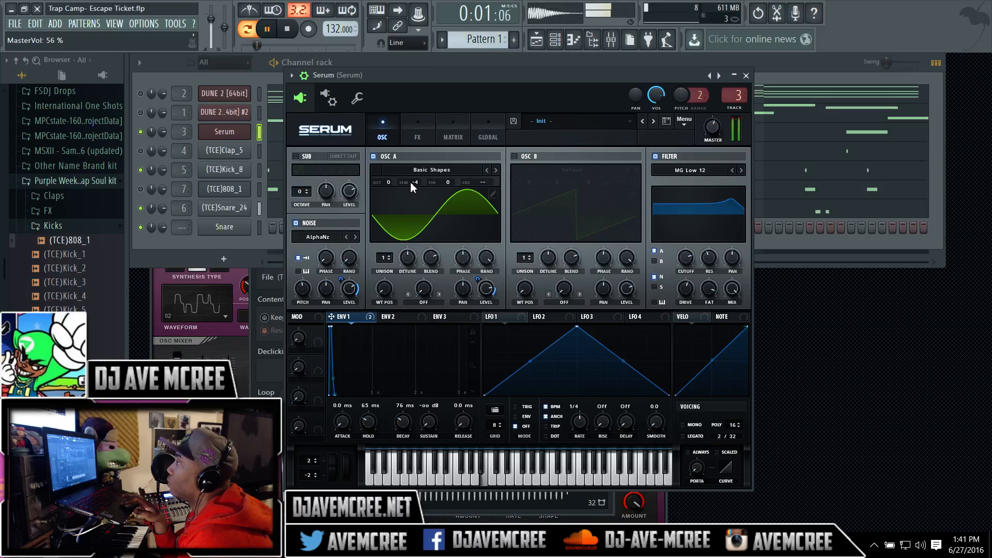
# Lower oscillator A's tuning to -5 semitones
pyautogui.moveTo(413, 182); pyautogui.dragTo(414, 189)
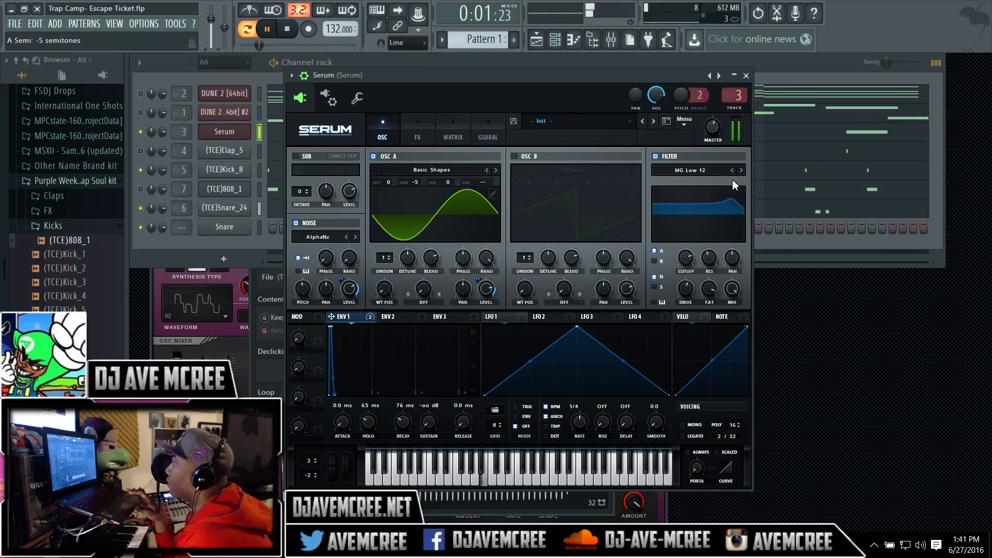
# Audition the filter mix down to 0% and back at 100%, and set the filter's stereo amount to 20%
pyautogui.moveTo(737, 296); pyautogui.dragTo(737, 316)
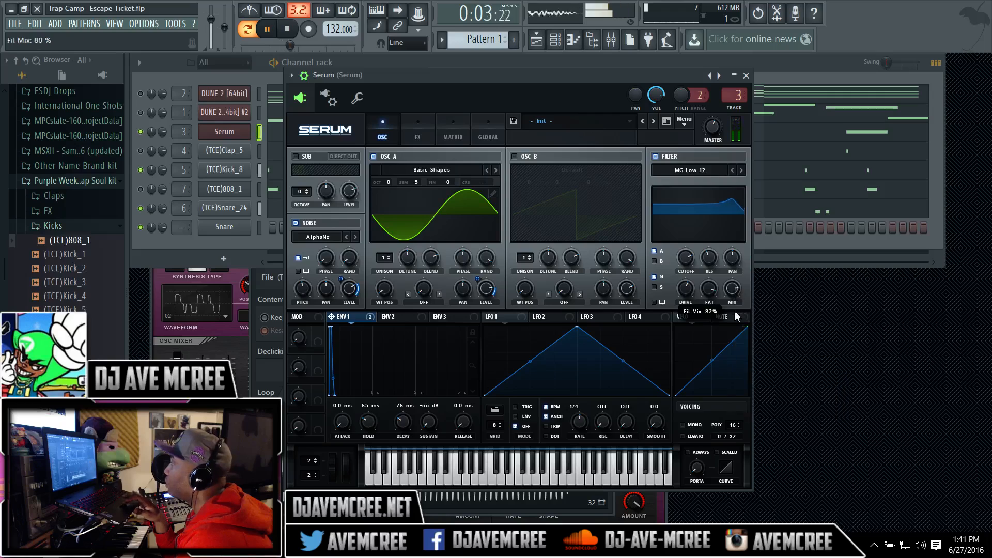
pyautogui.moveTo(748, 400); pyautogui.dragTo(758, 449)
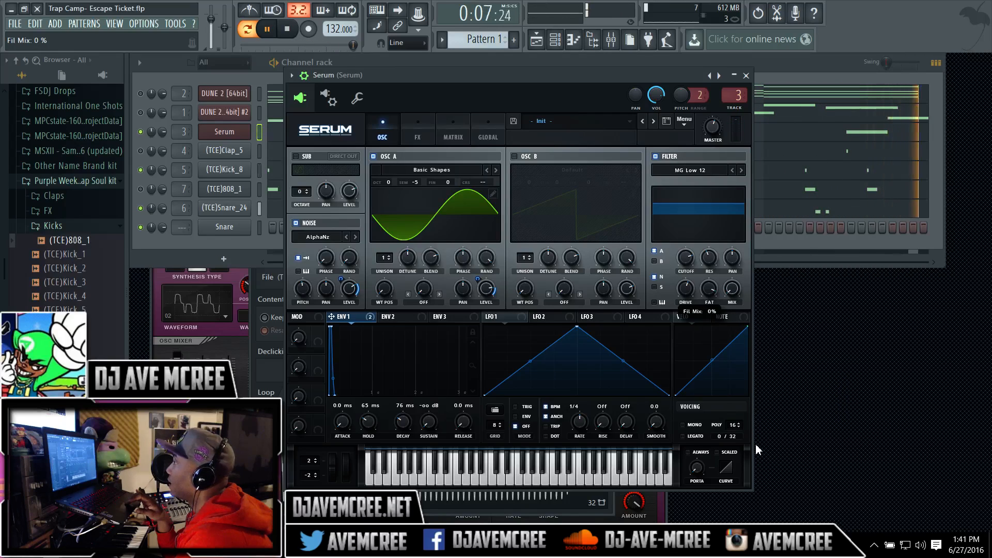
pyautogui.moveTo(727, 322); pyautogui.dragTo(727, 276)
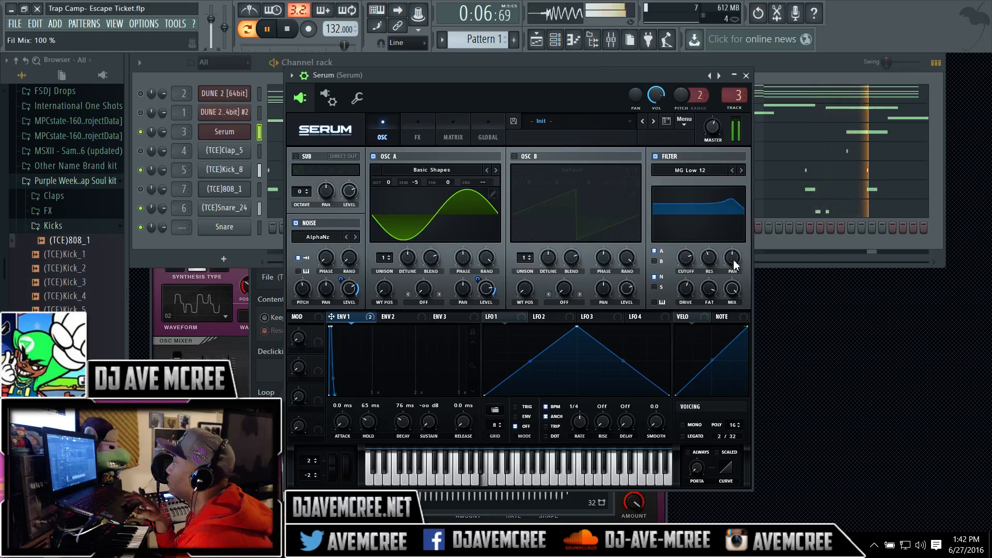
pyautogui.moveTo(724, 183); pyautogui.dragTo(734, 298)
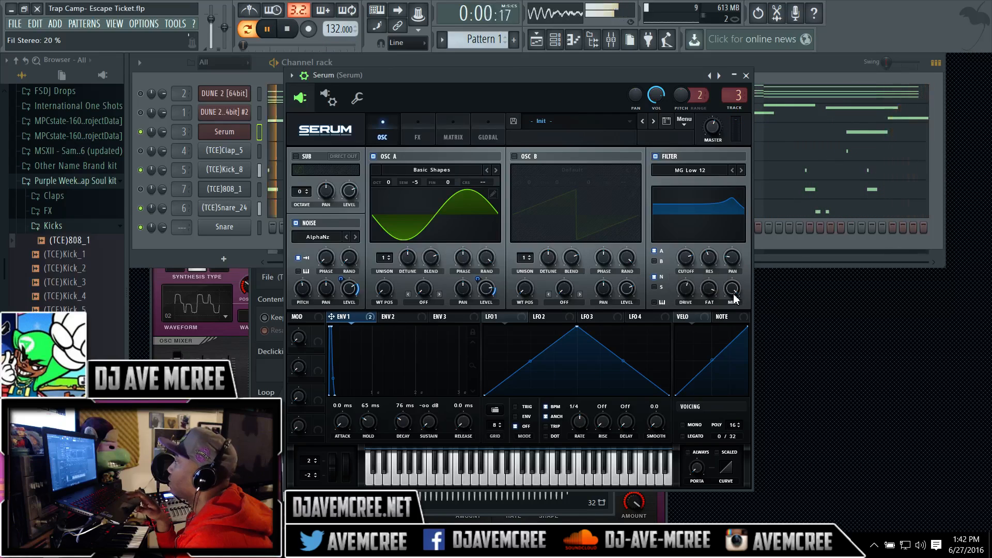
# Raise the filter's resonance to 90% and change its type to MG Low 24
pyautogui.moveTo(690, 260); pyautogui.dragTo(692, 184)
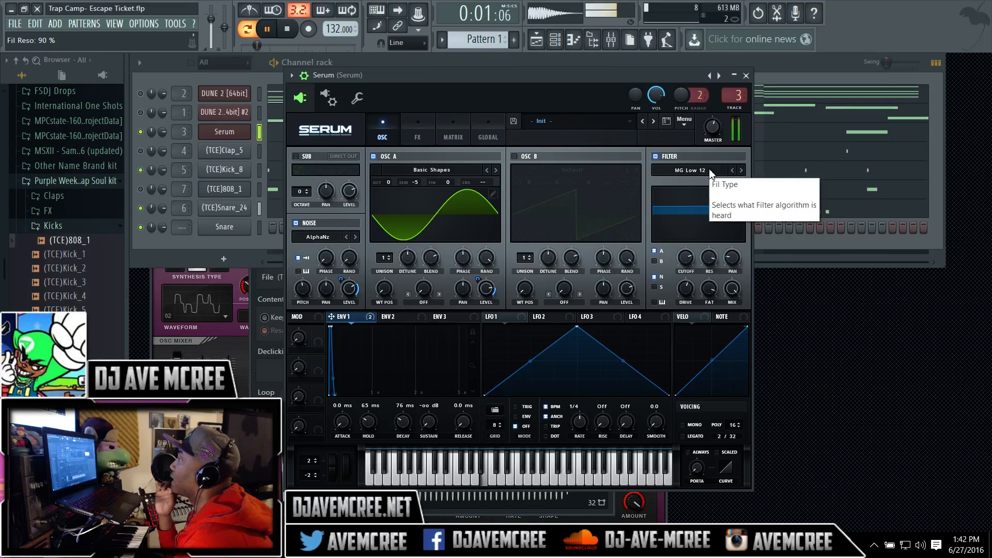
pyautogui.click(710, 174)
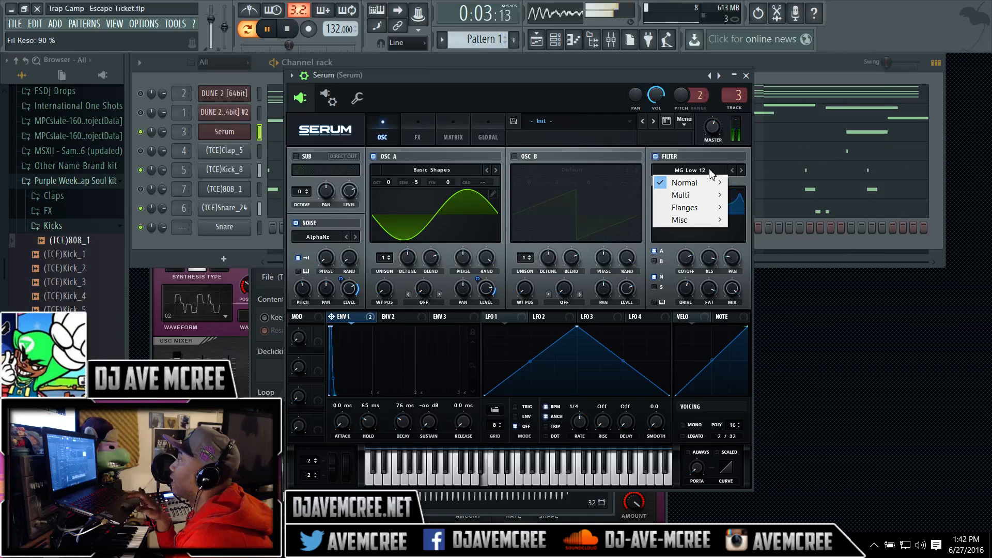
pyautogui.moveTo(716, 184)
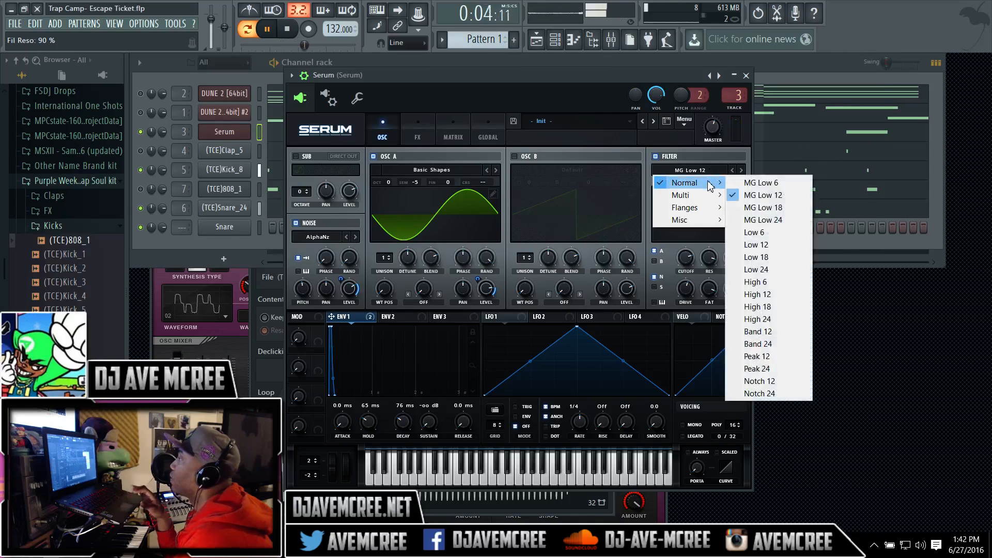
pyautogui.click(760, 220)
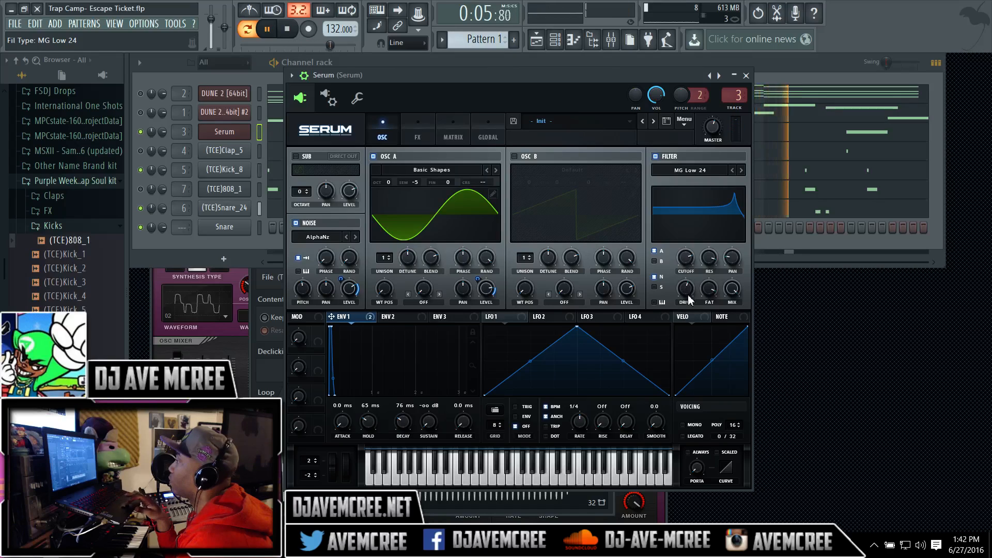
# Set the filter's stereo amount to 26% and switch its type to MG Low 18
pyautogui.moveTo(687, 292); pyautogui.dragTo(731, 275)
pyautogui.click(715, 170)
pyautogui.moveTo(704, 182)
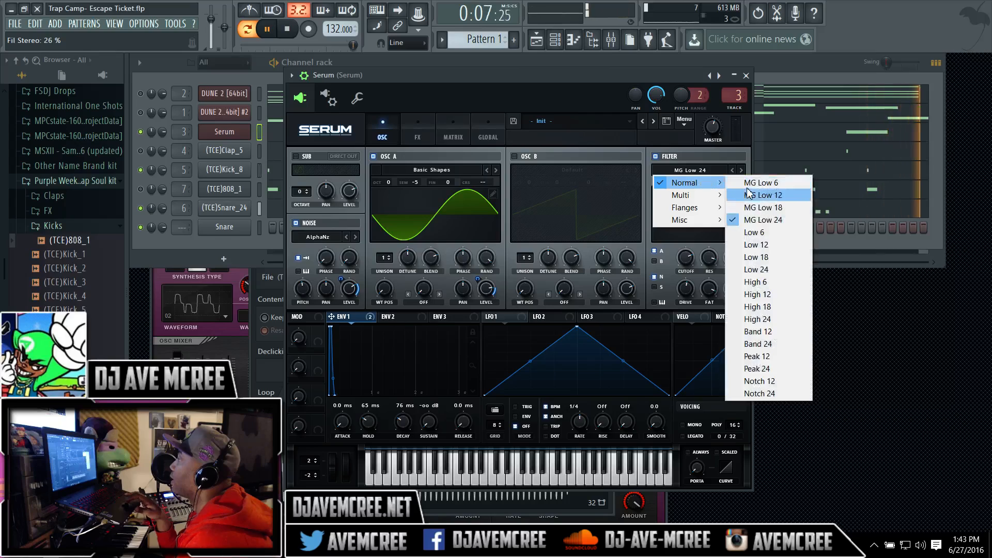
pyautogui.click(749, 207)
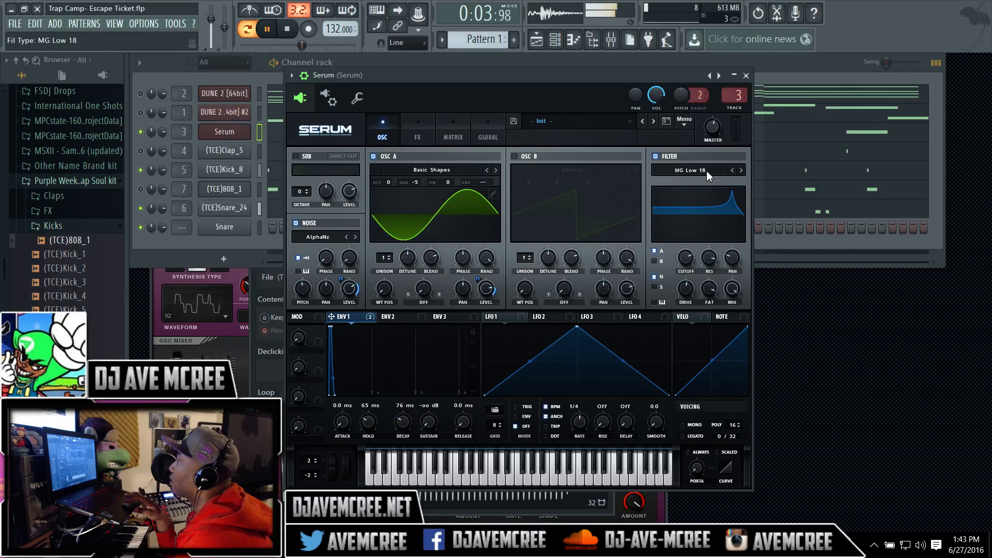
# Change the filter type to MG Low 6
pyautogui.click(706, 171)
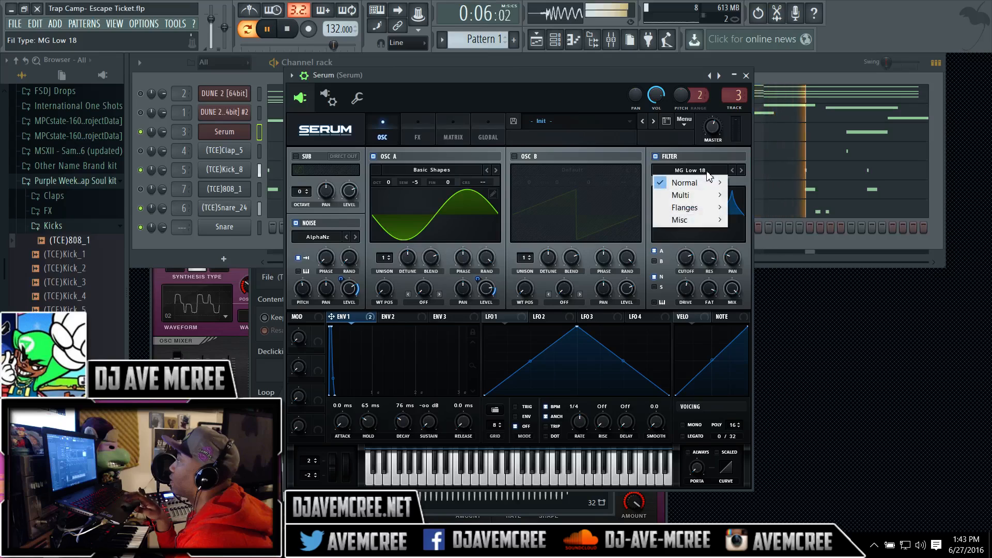
pyautogui.moveTo(702, 184)
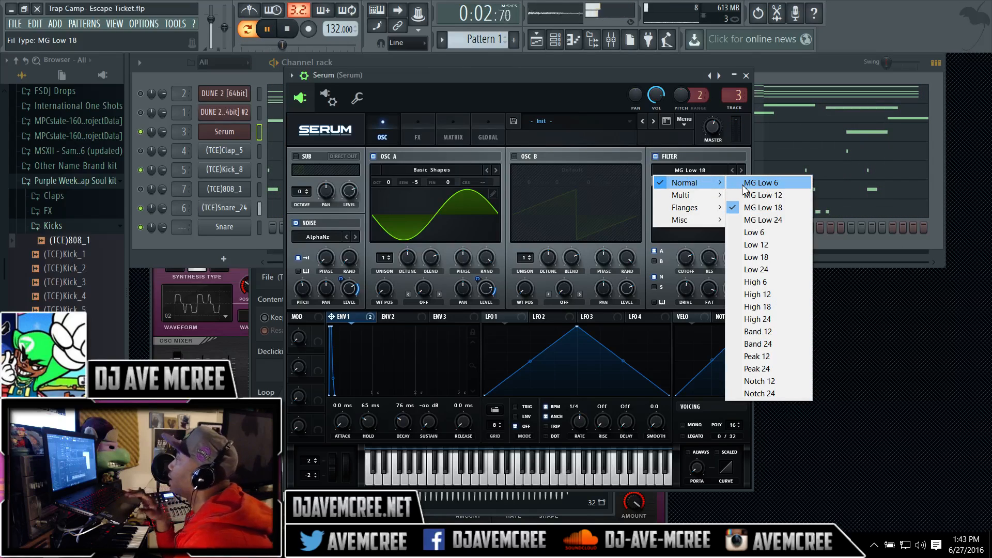
pyautogui.click(743, 187)
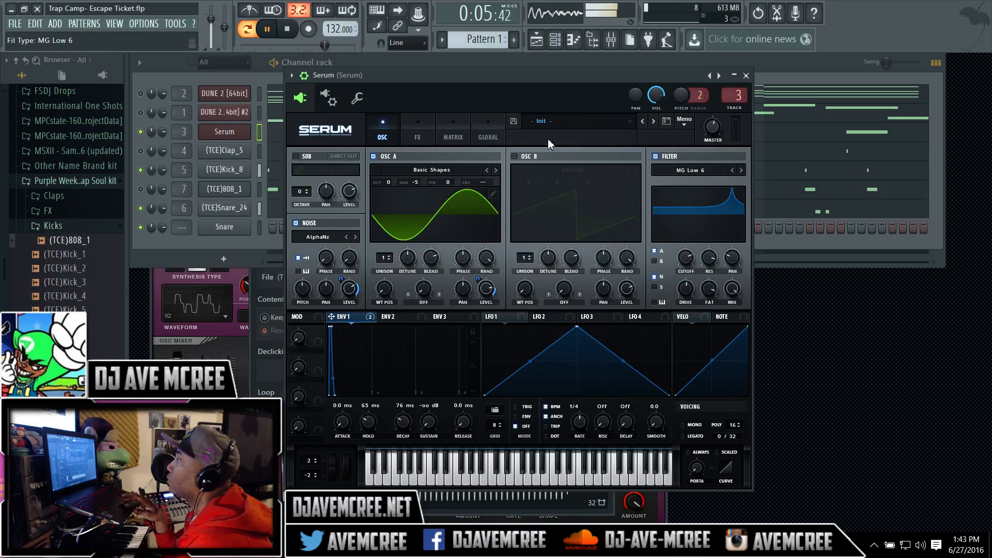
# Enable the reverb effect in Serum's effects rack
pyautogui.click(419, 137)
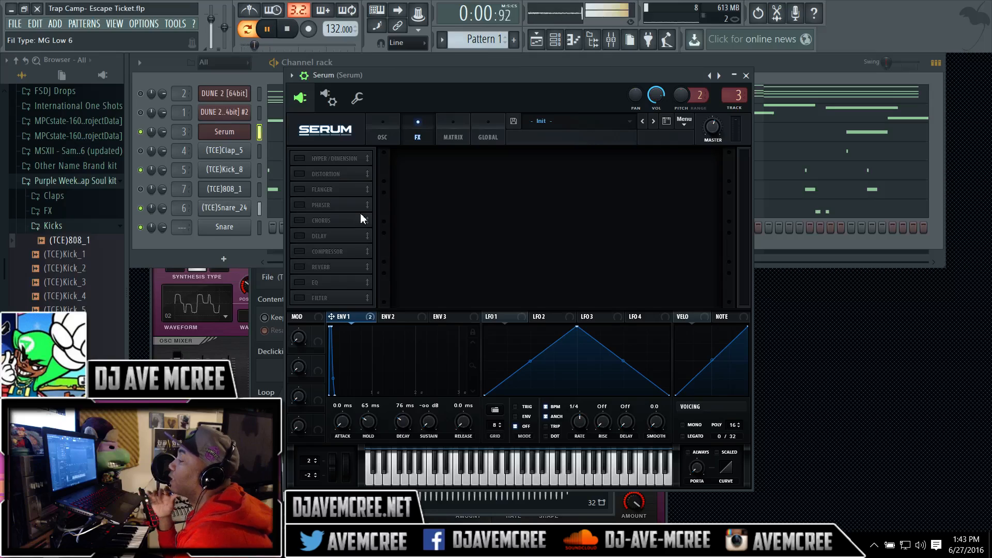
pyautogui.click(298, 266)
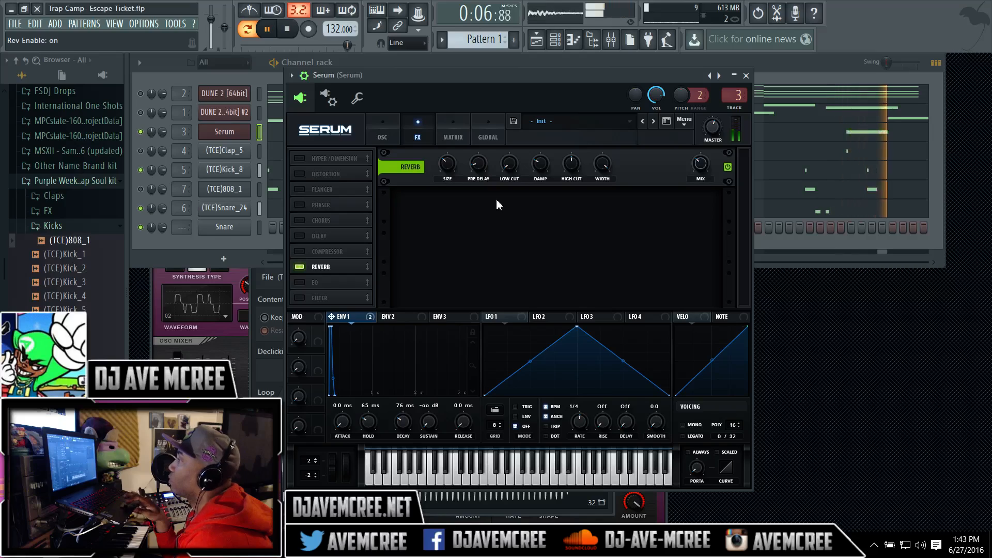
# Try oscillator A at -1 semitone, and set its tuning to -4 semitones
pyautogui.click(385, 132)
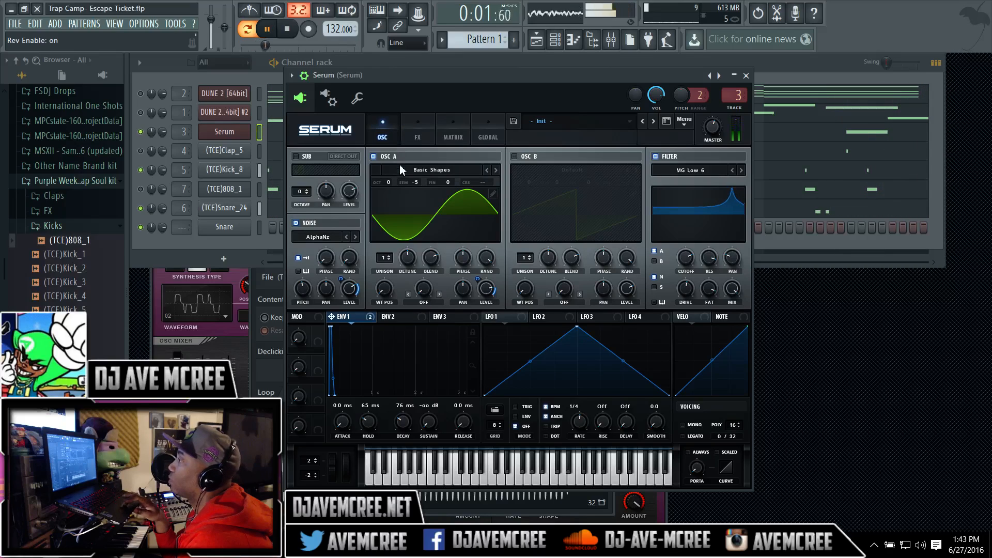
pyautogui.moveTo(413, 182); pyautogui.dragTo(413, 157)
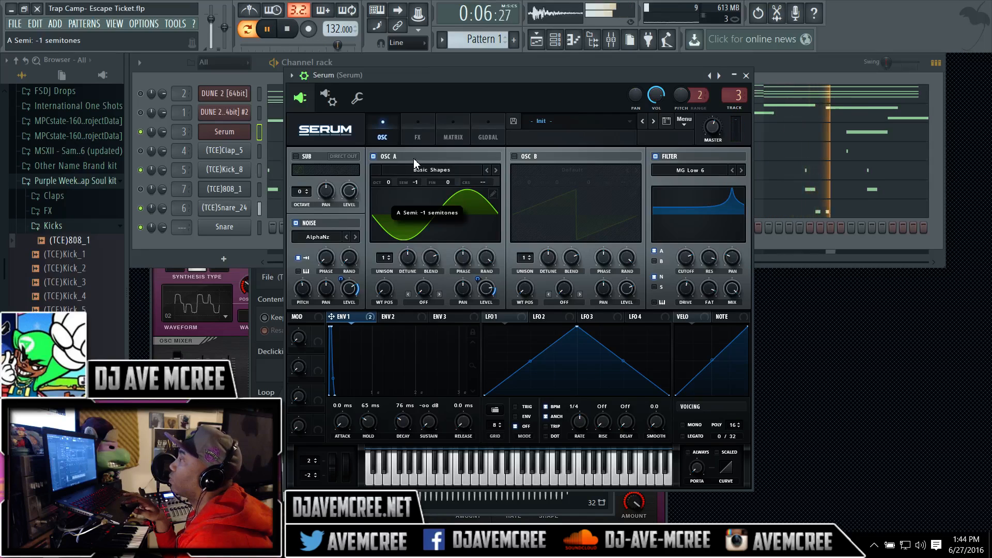
pyautogui.moveTo(414, 158); pyautogui.dragTo(414, 171)
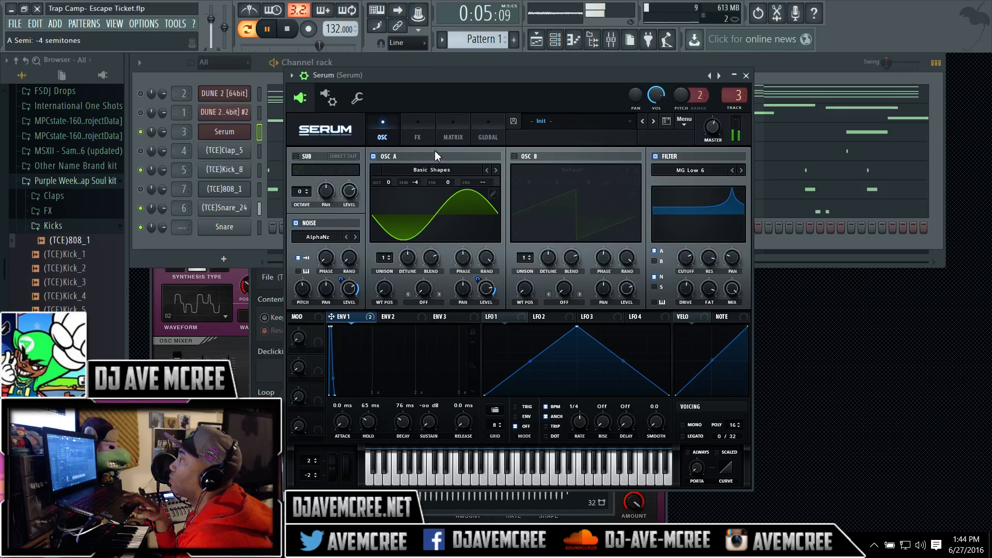
# Try the reverb mix at 12%, and set it to 28%
pyautogui.click(418, 134)
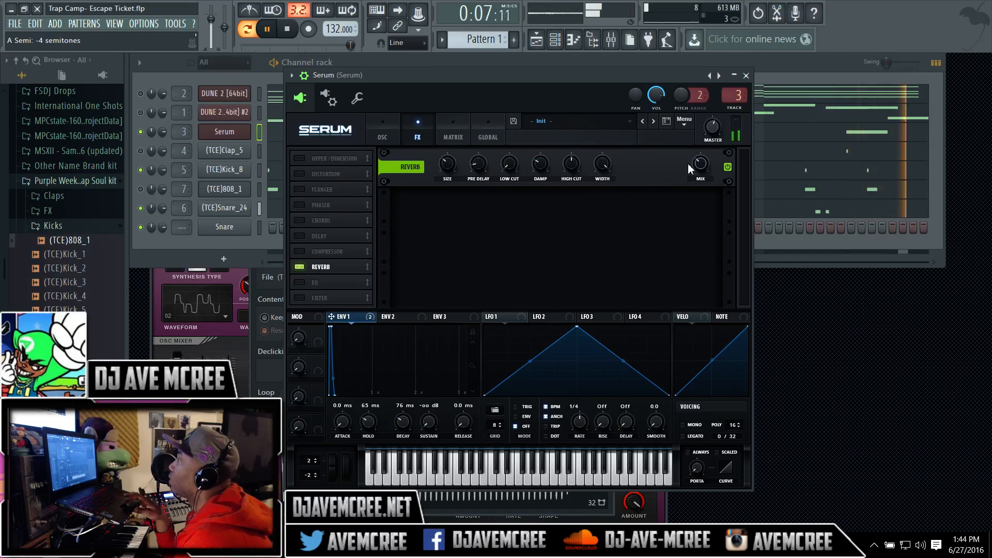
pyautogui.moveTo(700, 164); pyautogui.dragTo(700, 182)
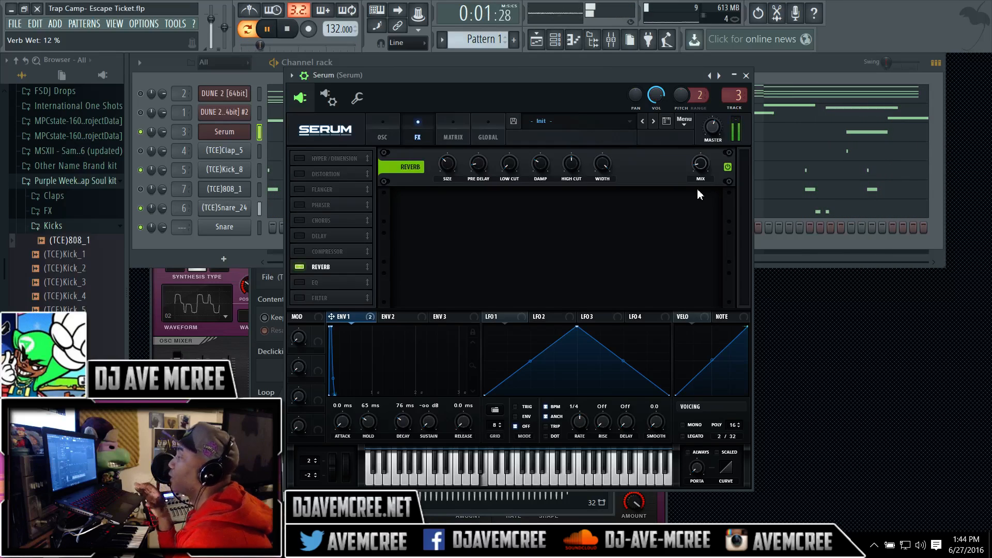
pyautogui.moveTo(695, 171)
pyautogui.mouseDown()
pyautogui.moveTo(697, 145)
pyautogui.moveTo(704, 161)
pyautogui.mouseUp()
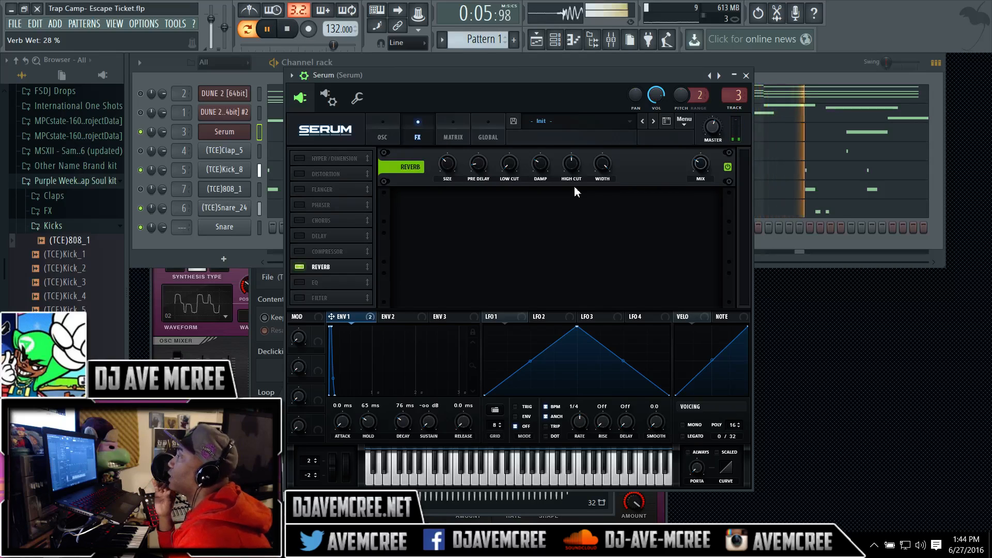
# Try the reverb's high cut at 90%, raise its low cut to about the middle, and readjust the high cut
pyautogui.moveTo(575, 166)
pyautogui.moveTo(574, 166); pyautogui.dragTo(562, 104)
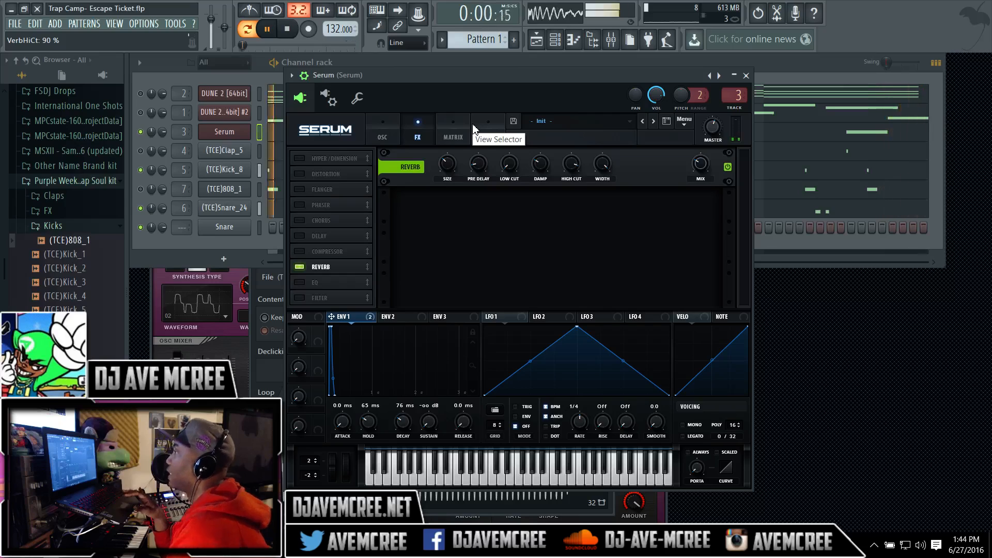
pyautogui.click(508, 172)
pyautogui.moveTo(508, 169); pyautogui.dragTo(516, 126)
pyautogui.moveTo(563, 171); pyautogui.dragTo(571, 207)
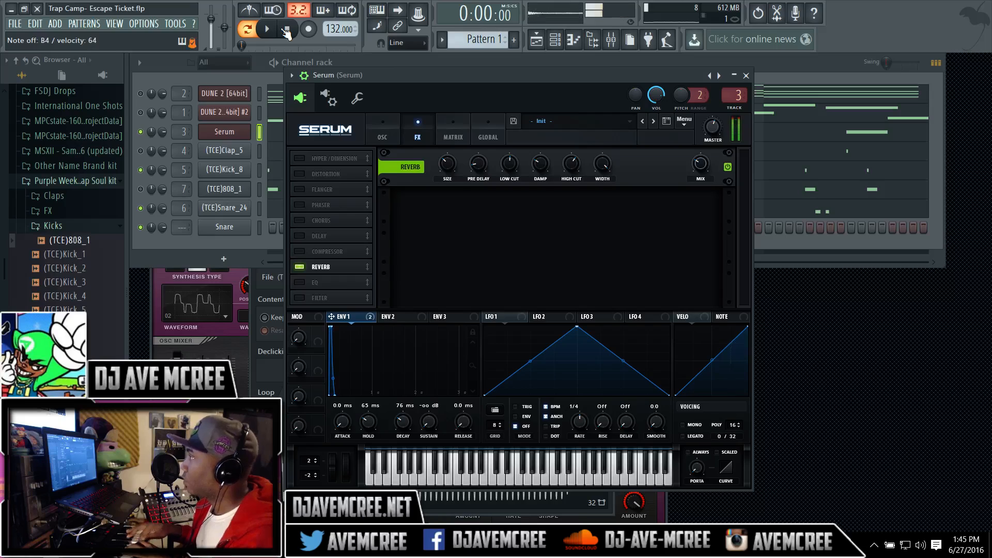
pyautogui.moveTo(574, 169)
pyautogui.moveTo(565, 138); pyautogui.dragTo(564, 124)
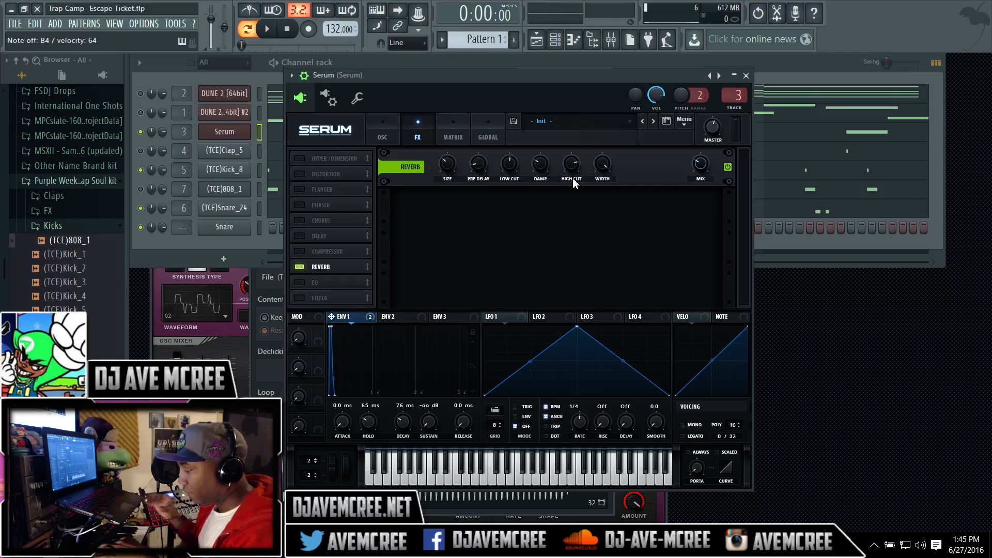
# Start pattern playback and reset the project's master volume to its default
pyautogui.press('space')
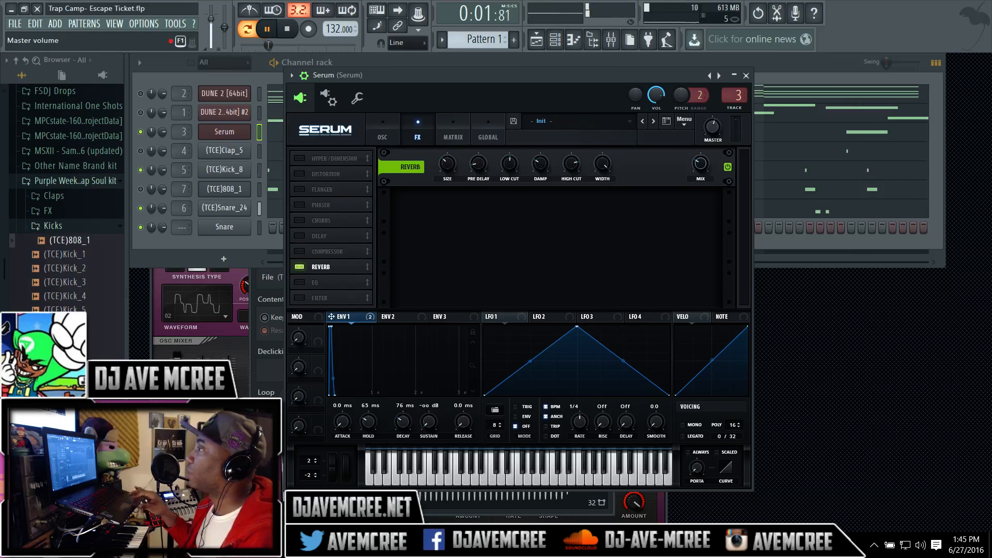
pyautogui.rightClick(213, 21)
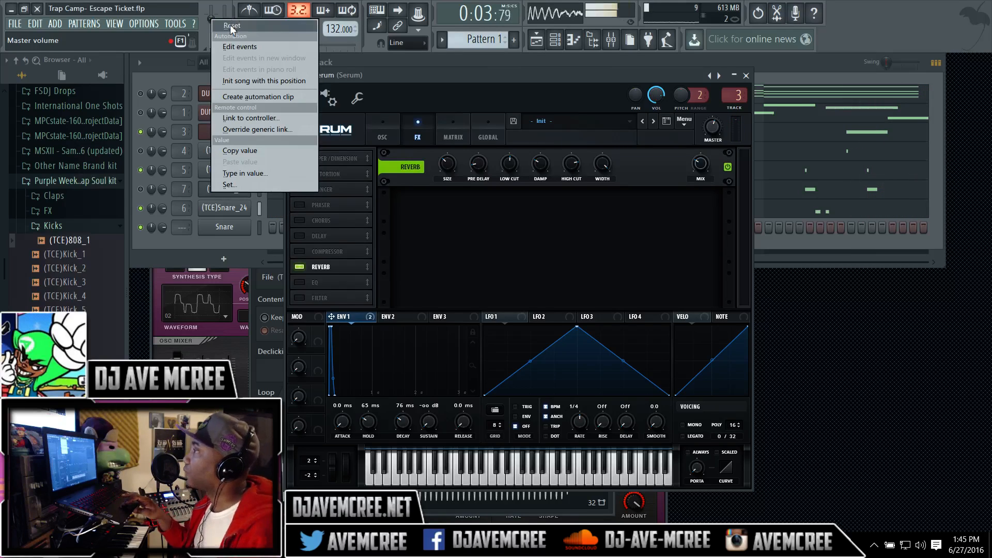
pyautogui.click(231, 25)
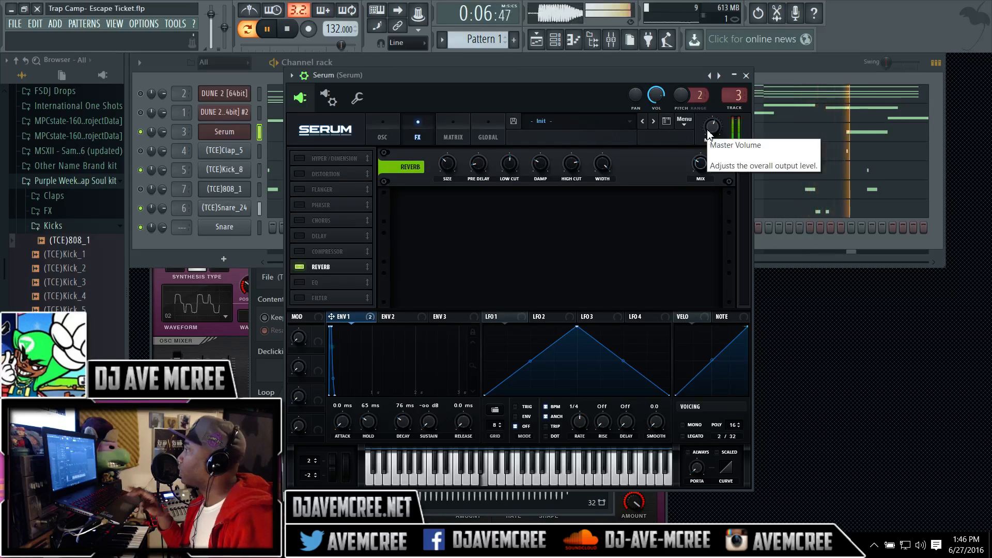
# Lower Serum's master volume to 49%, readjust it slightly, and stop playback
pyautogui.moveTo(709, 126); pyautogui.dragTo(707, 135)
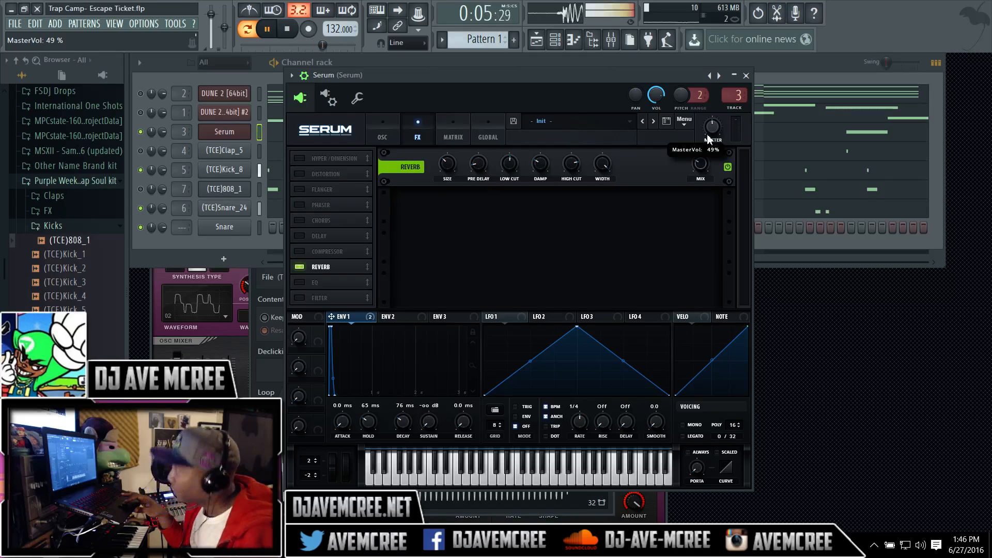
pyautogui.moveTo(707, 134); pyautogui.dragTo(707, 130)
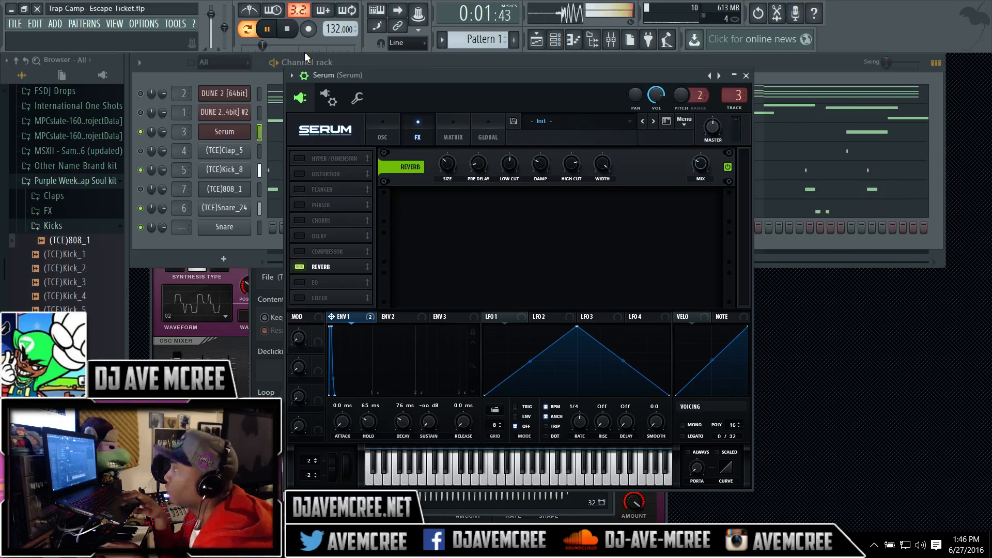
pyautogui.press('space')
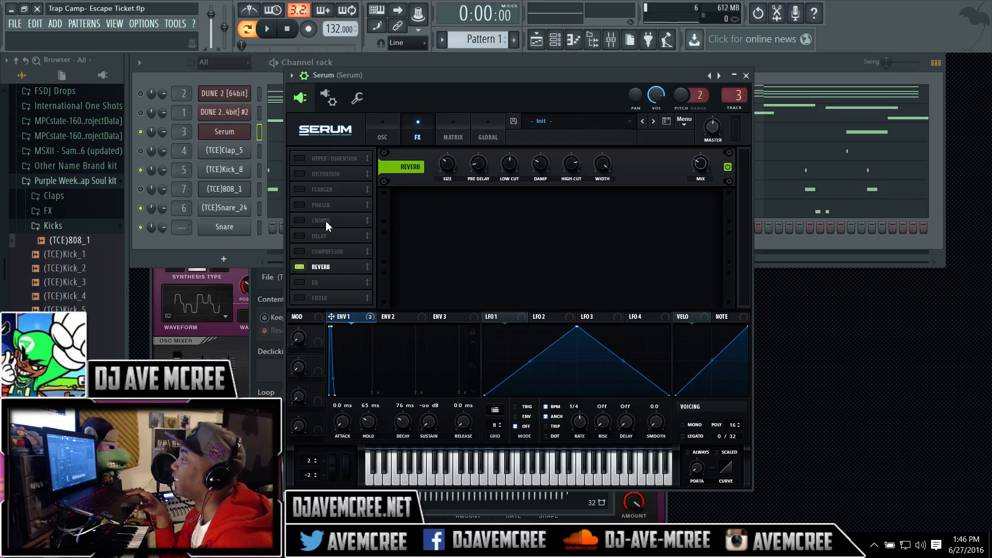
# Enable the phaser effect and lower its mix to 38% during playback
pyautogui.click(305, 208)
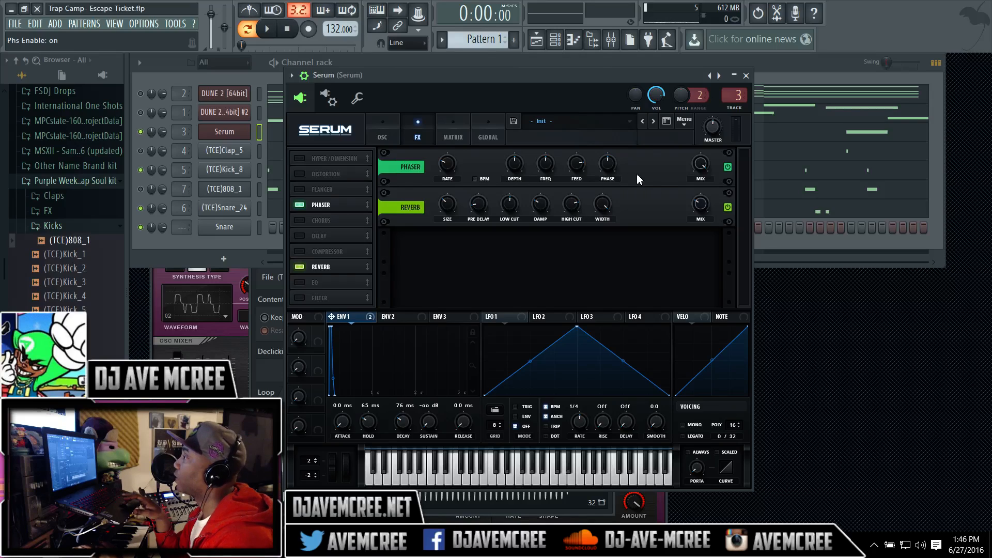
pyautogui.press('space')
pyautogui.moveTo(701, 170); pyautogui.dragTo(707, 245)
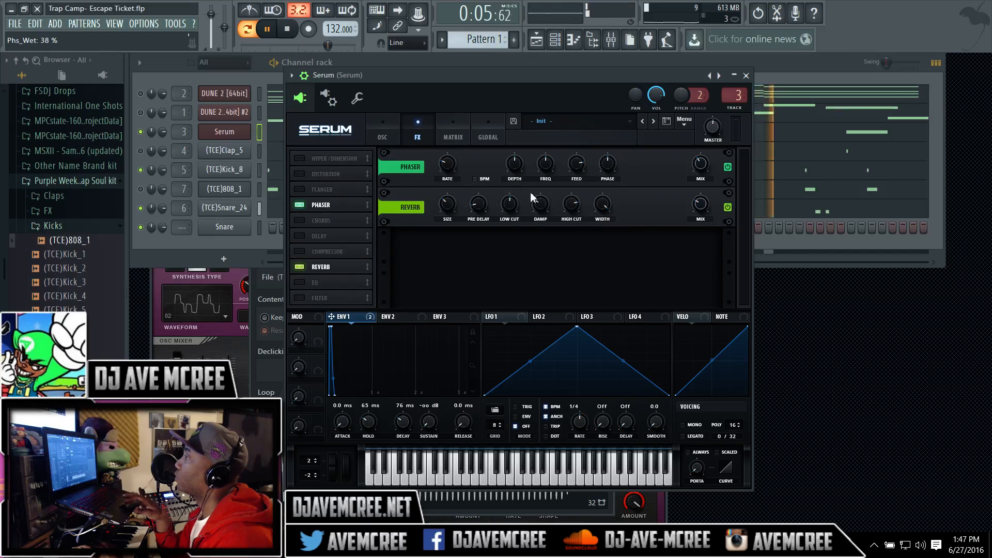
# Sync the phaser rate to BPM at 1/16, raise the phaser mix, and stop playback
pyautogui.click(477, 178)
pyautogui.moveTo(447, 173); pyautogui.dragTo(433, 77)
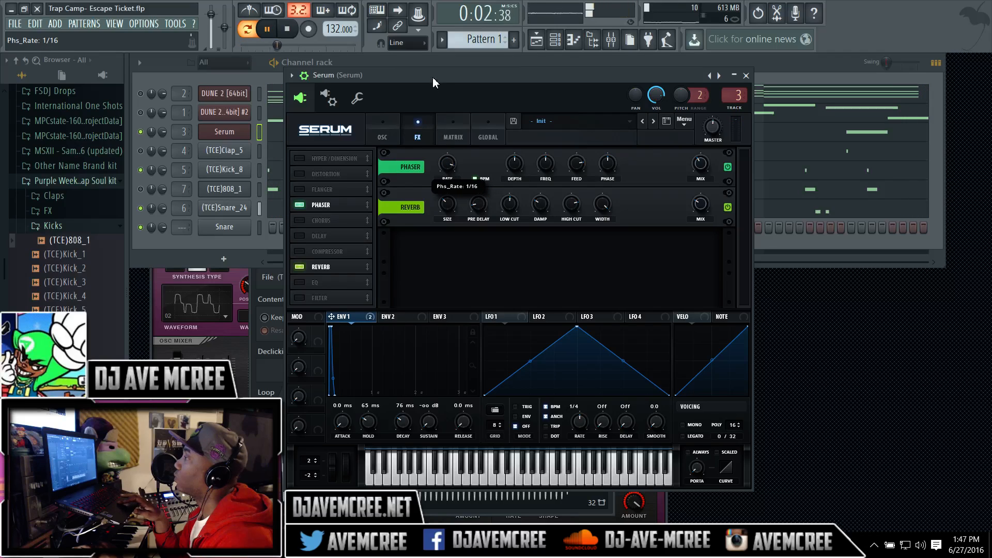
pyautogui.moveTo(700, 164); pyautogui.dragTo(682, 132)
pyautogui.press('space')
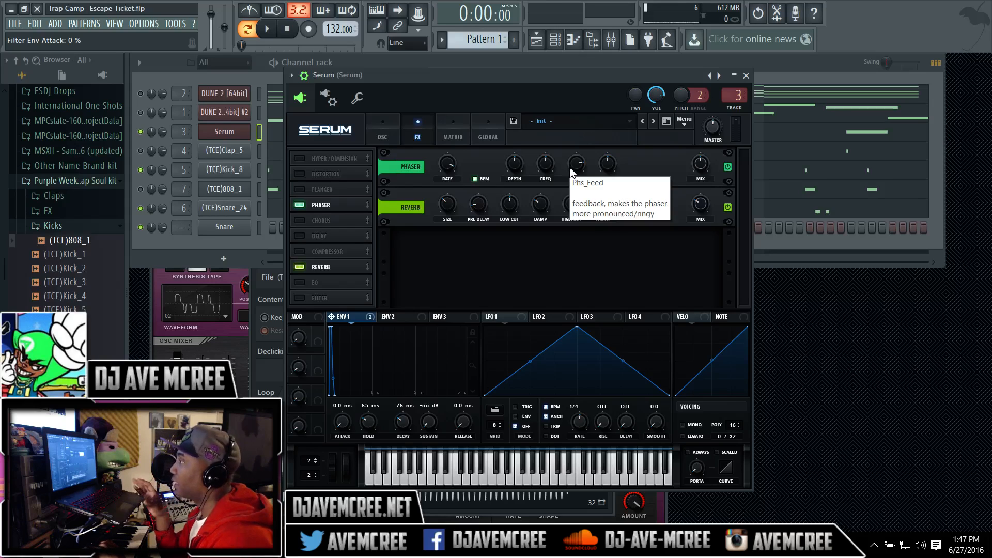
# Try oscillator A's tuning at -1 and +9 semitones
pyautogui.click(384, 133)
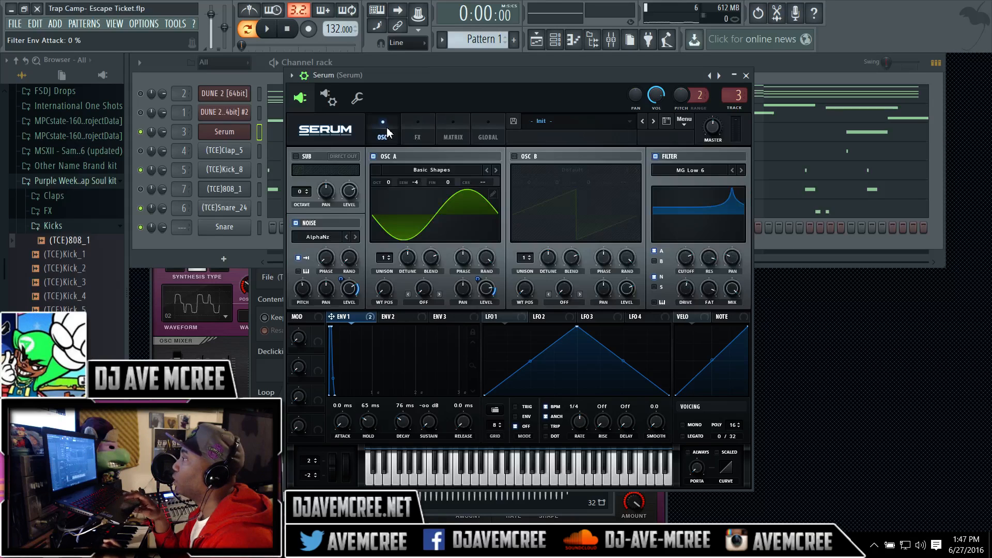
pyautogui.scroll(1, 415, 185)
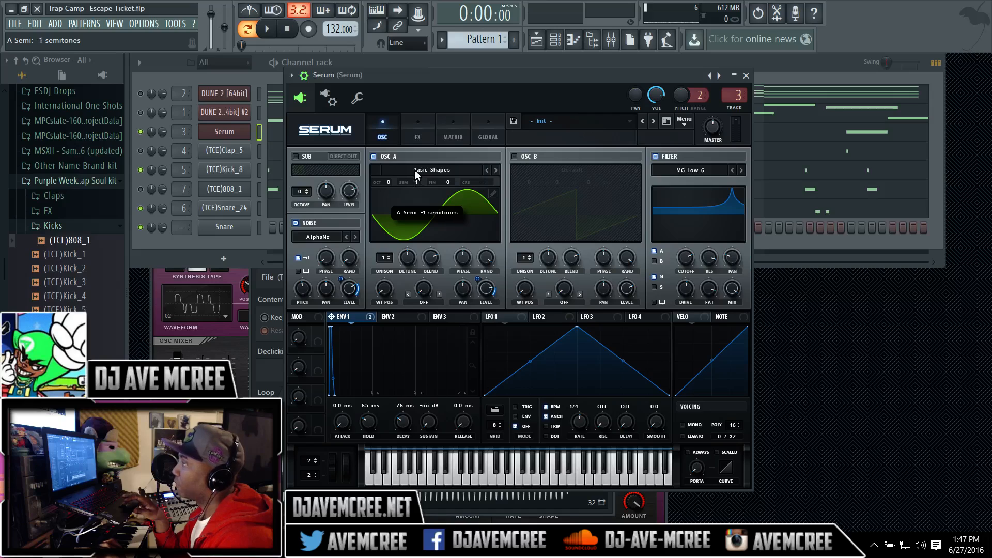
pyautogui.moveTo(413, 166); pyautogui.dragTo(411, 109)
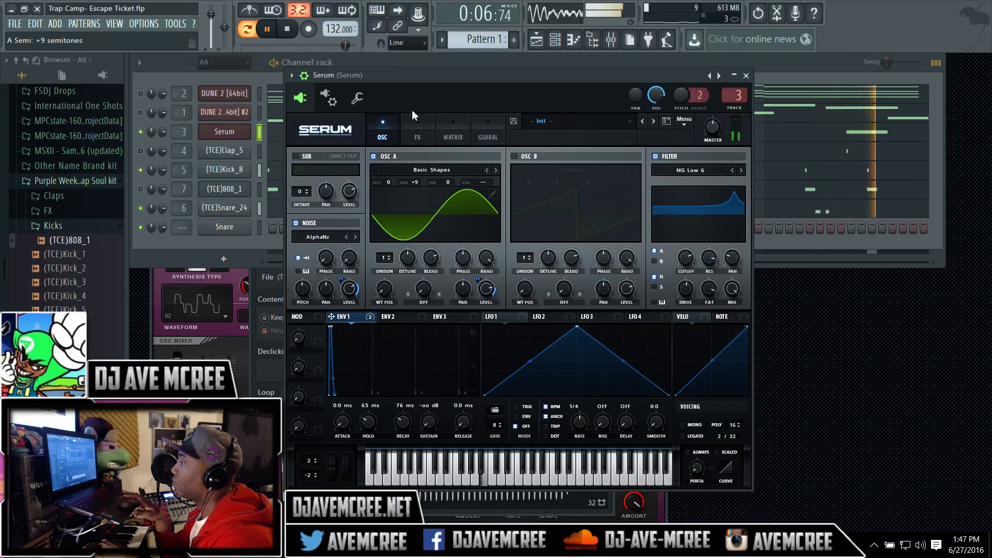
# Set Env 1's hold to 37 ms and oscillator A's tuning to +1 semitone
pyautogui.moveTo(404, 420); pyautogui.dragTo(403, 420)
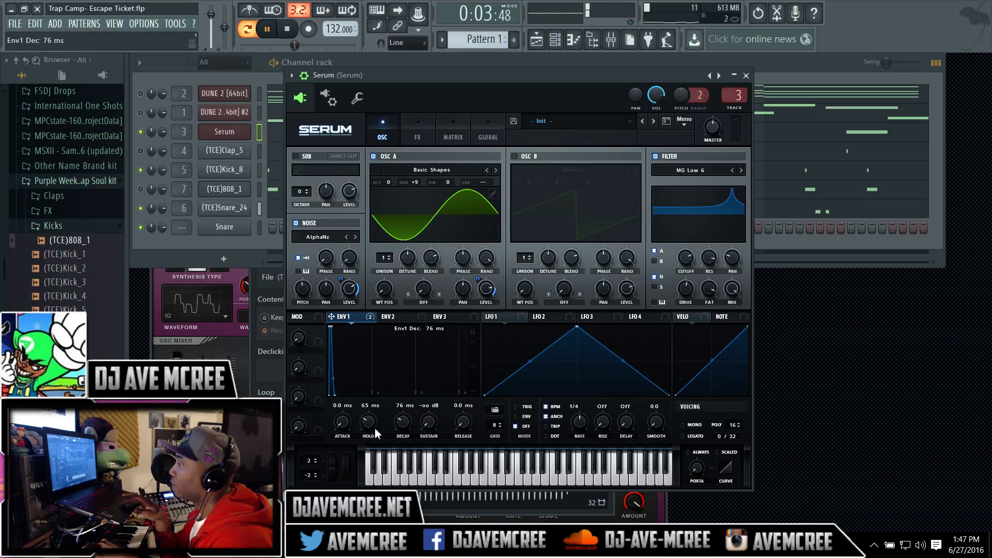
pyautogui.moveTo(371, 430); pyautogui.dragTo(372, 434)
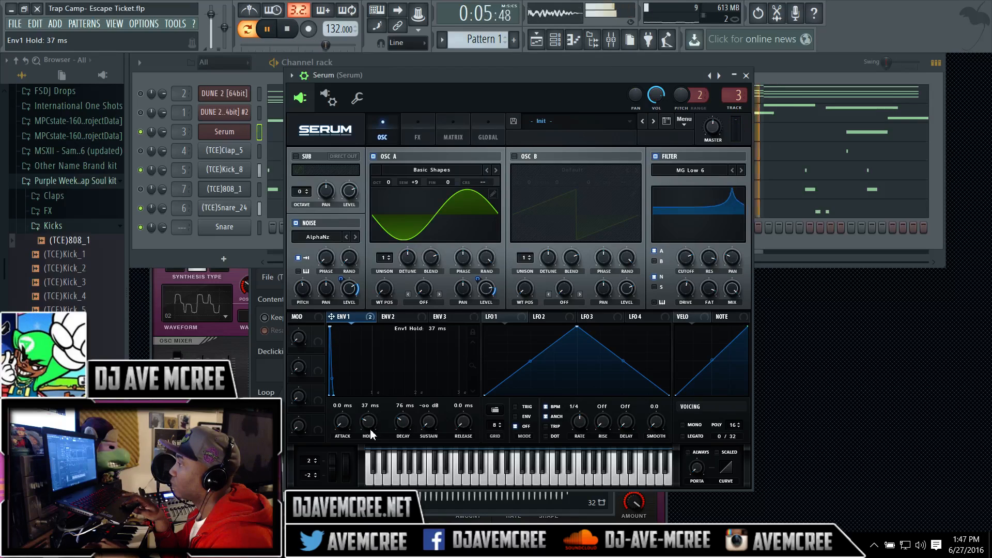
pyautogui.moveTo(412, 184); pyautogui.dragTo(415, 234)
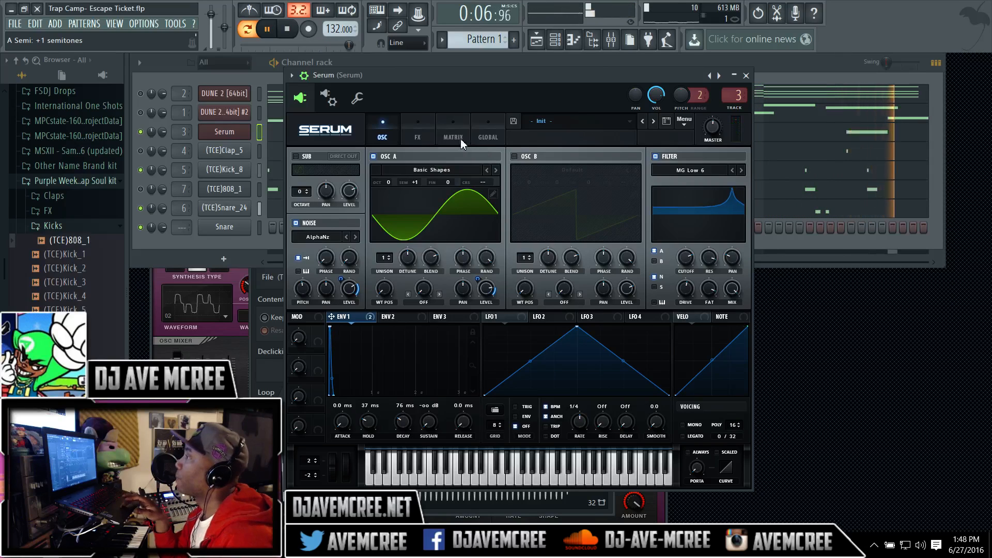
# Stop playback and enable the distortion effect in Serum's effects rack
pyautogui.click(422, 136)
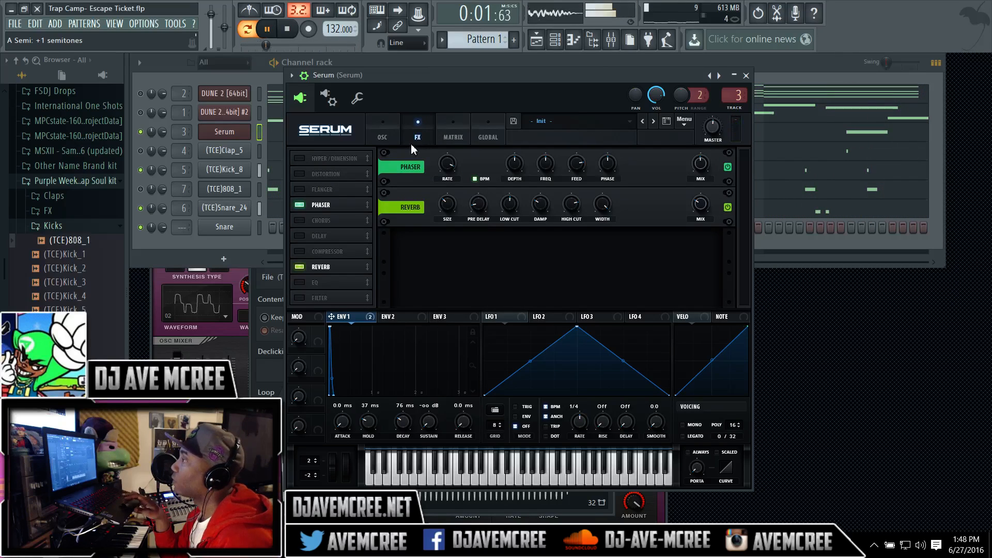
pyautogui.press('space')
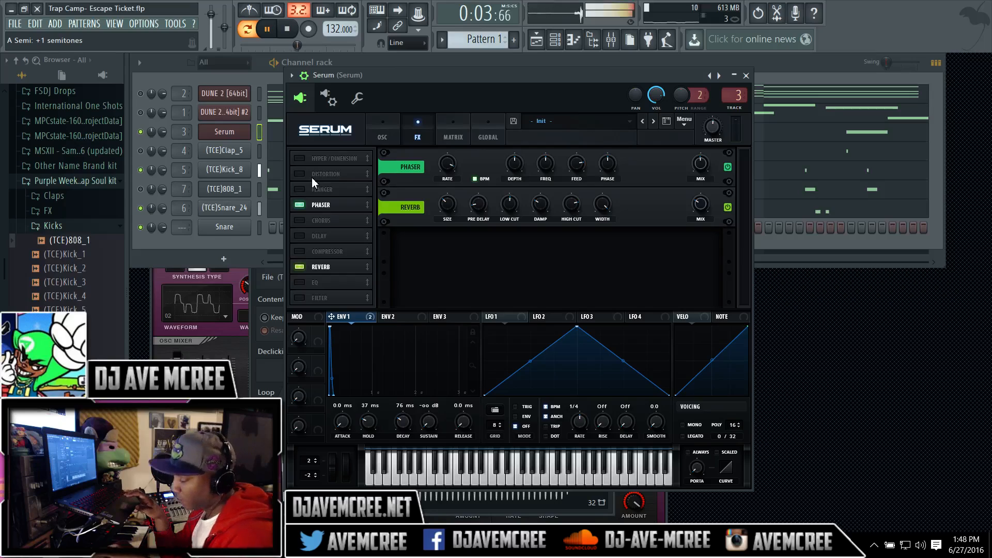
pyautogui.click(299, 175)
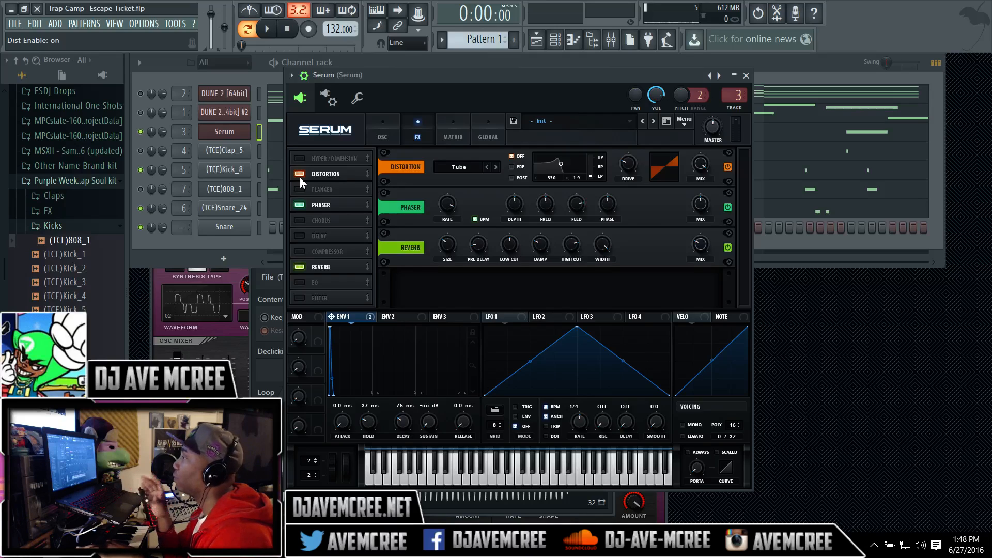
# Try the distortion's filter in Pre and Post positions during playback, and set it back to Off
pyautogui.press('space')
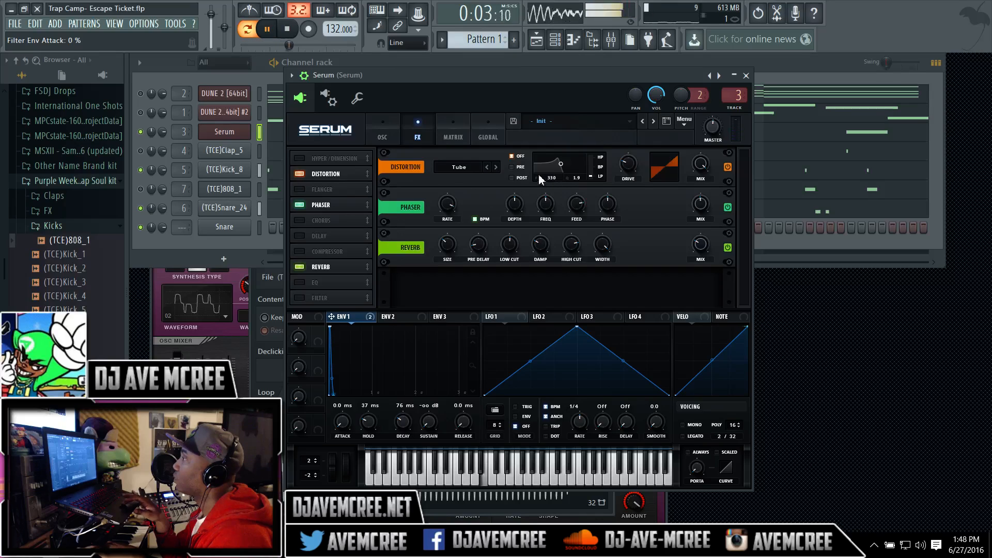
pyautogui.click(516, 166)
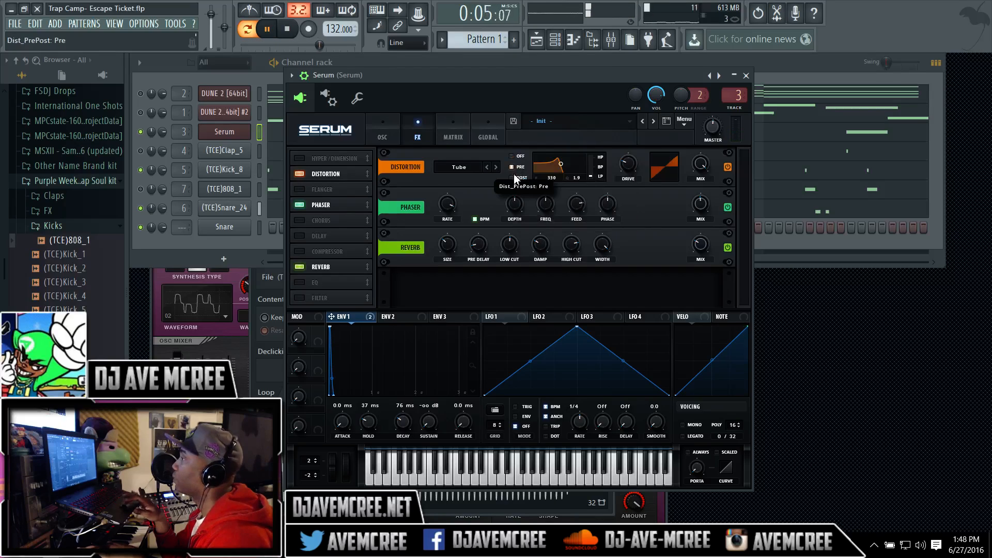
pyautogui.click(513, 177)
pyautogui.click(512, 155)
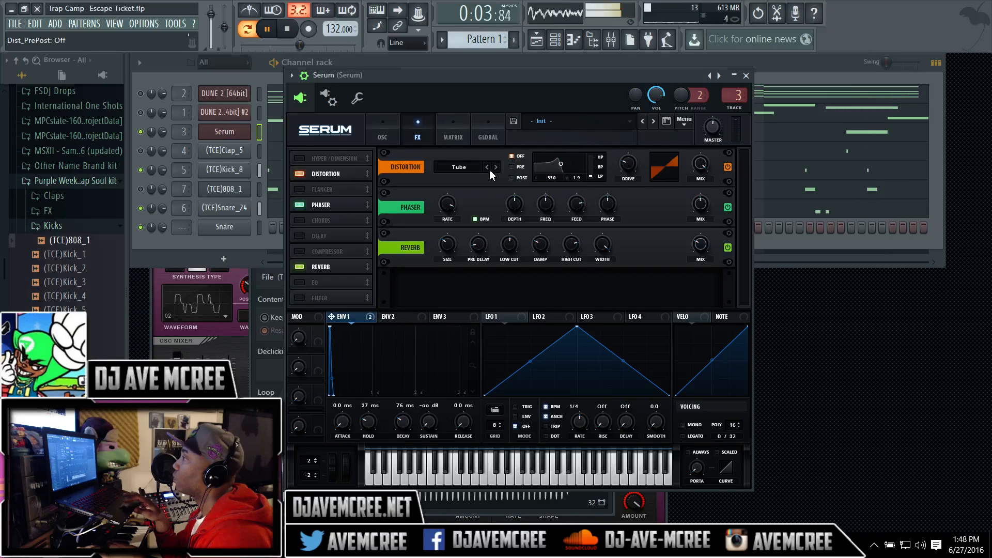
# Audition distortion modes including HardClip, Diode 2, Lin.Fold and Sin Fold, go back to SoftClip, and stop playback
pyautogui.click(495, 167)
pyautogui.click(496, 167)
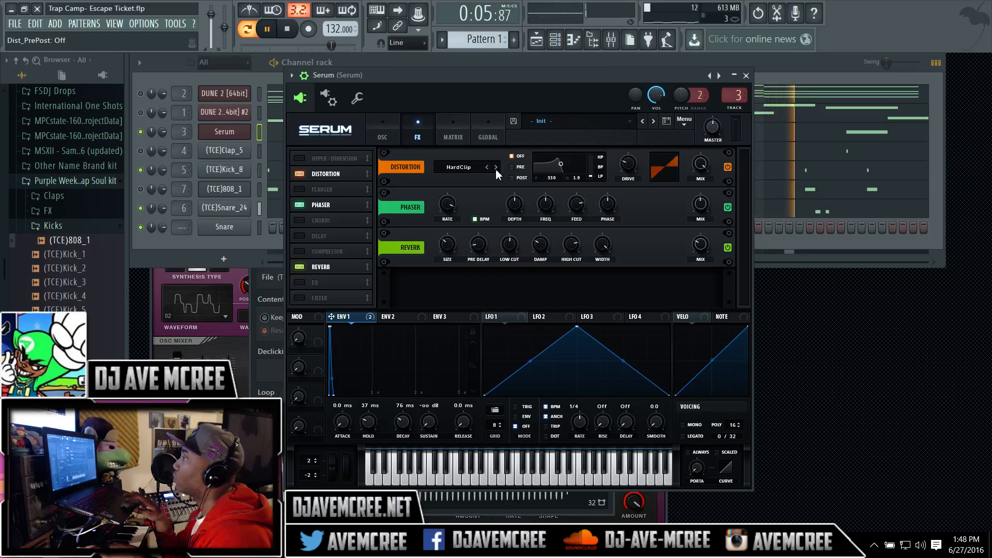
pyautogui.click(495, 167)
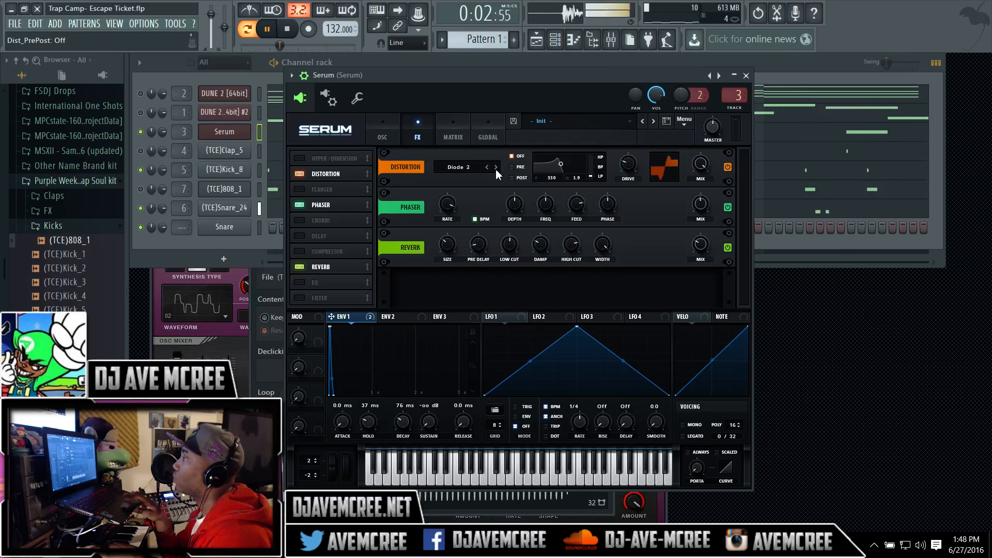
pyautogui.click(495, 168)
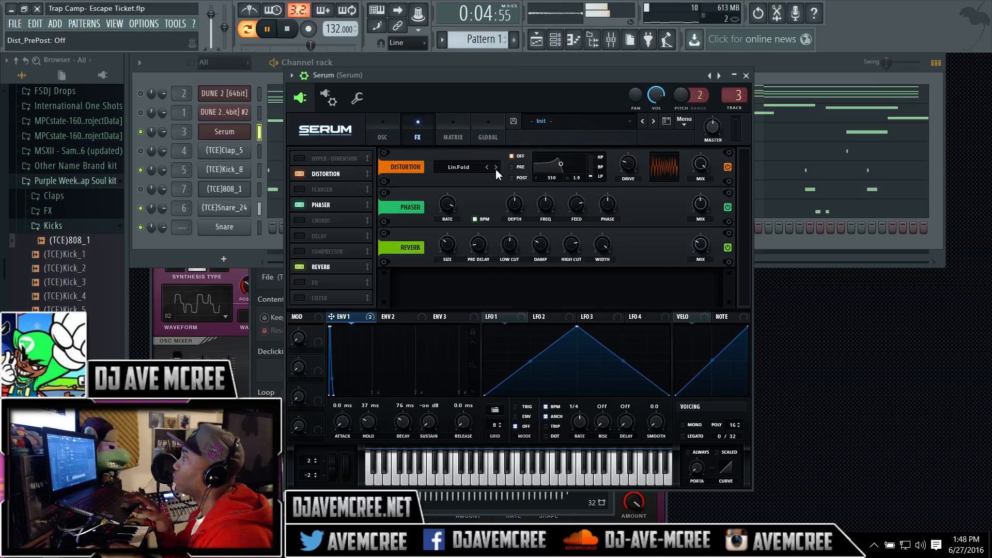
pyautogui.click(494, 168)
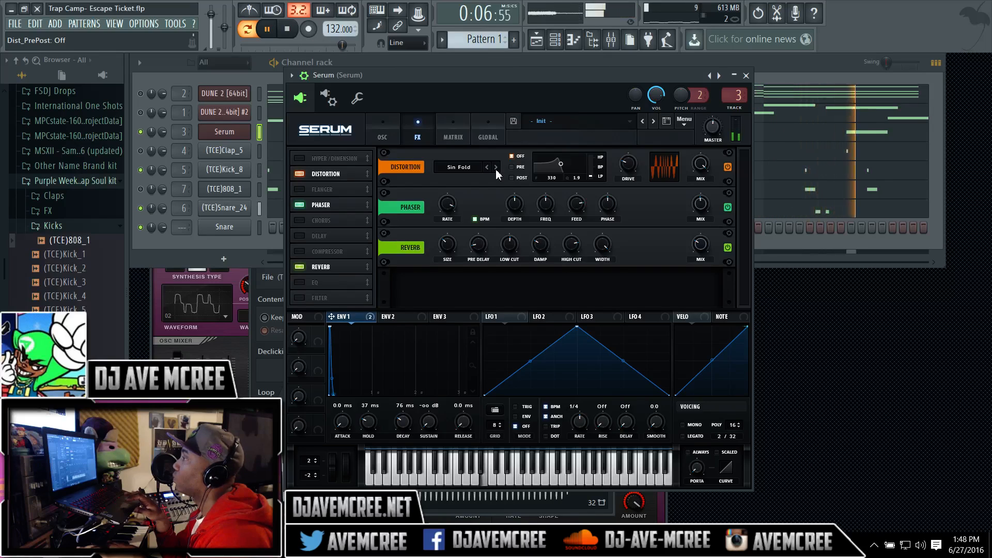
pyautogui.click(489, 168)
pyautogui.click(489, 168)
pyautogui.click(488, 169)
pyautogui.click(488, 168)
pyautogui.click(488, 168)
pyautogui.press('space')
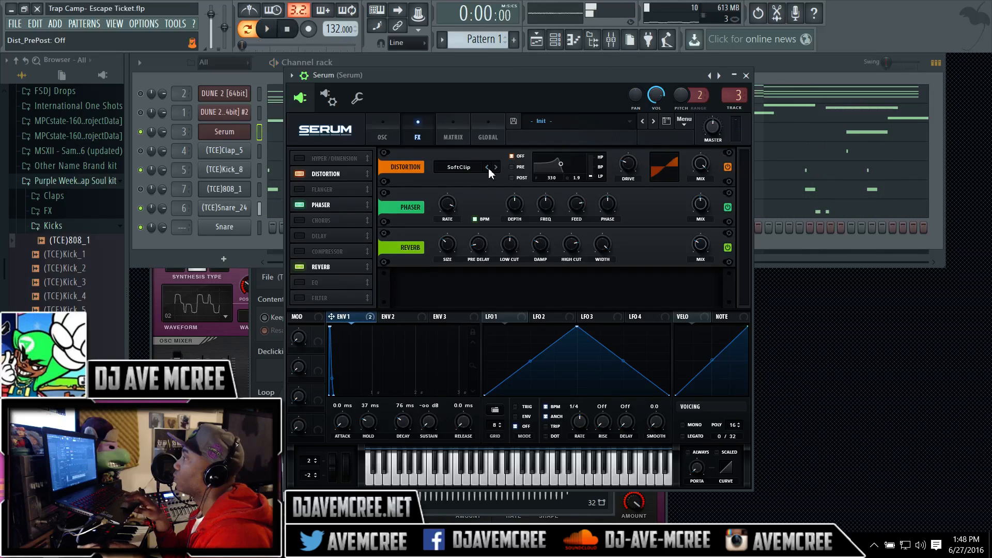
# Lower the distortion mix to 9% and set the distortion mode to Tube
pyautogui.moveTo(703, 173)
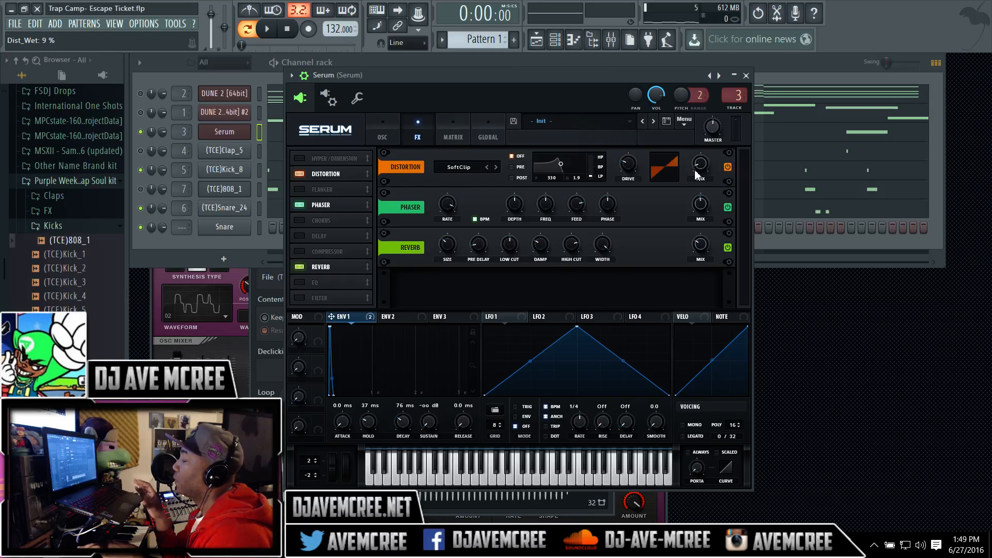
pyautogui.click(486, 168)
pyautogui.click(465, 167)
pyautogui.click(468, 179)
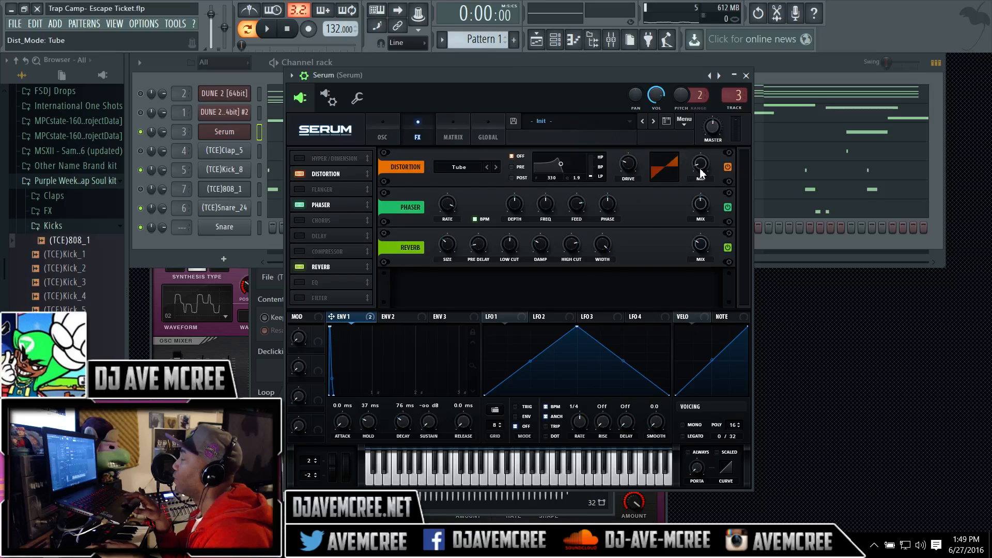
# During playback, adjust the distortion drive, set its filter to HP with values 21 and 0.5, and raise the mix to 37%
pyautogui.press('space')
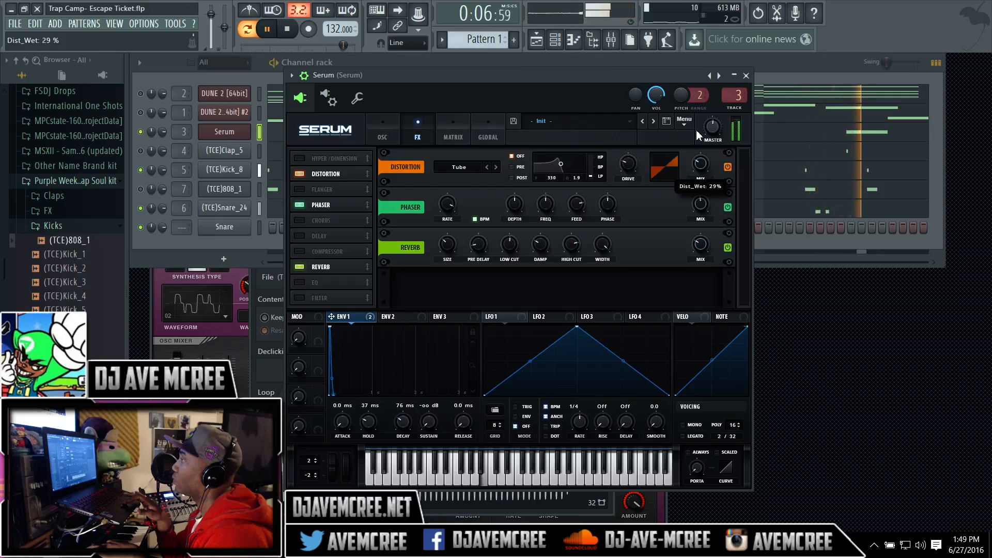
pyautogui.moveTo(626, 165); pyautogui.dragTo(613, 82)
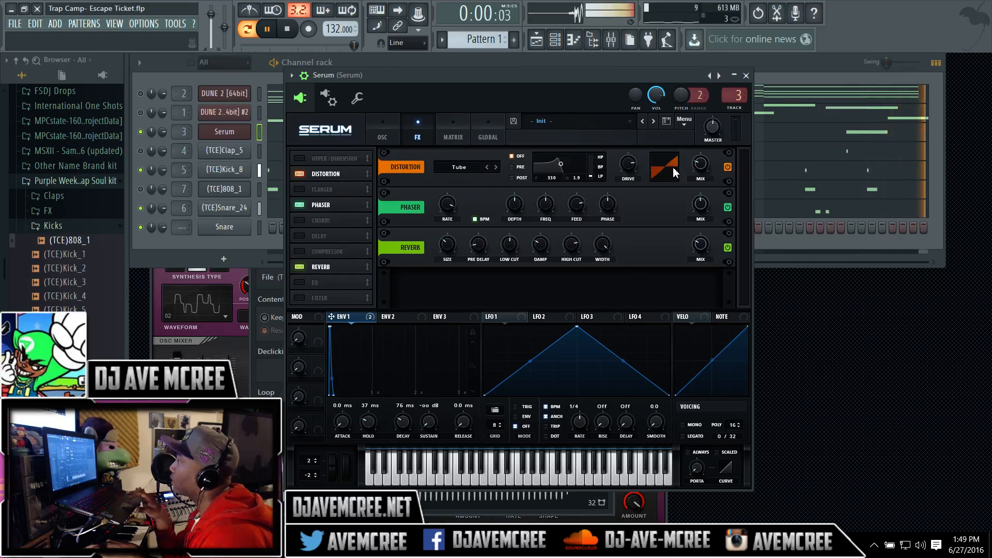
pyautogui.moveTo(564, 166); pyautogui.dragTo(578, 21)
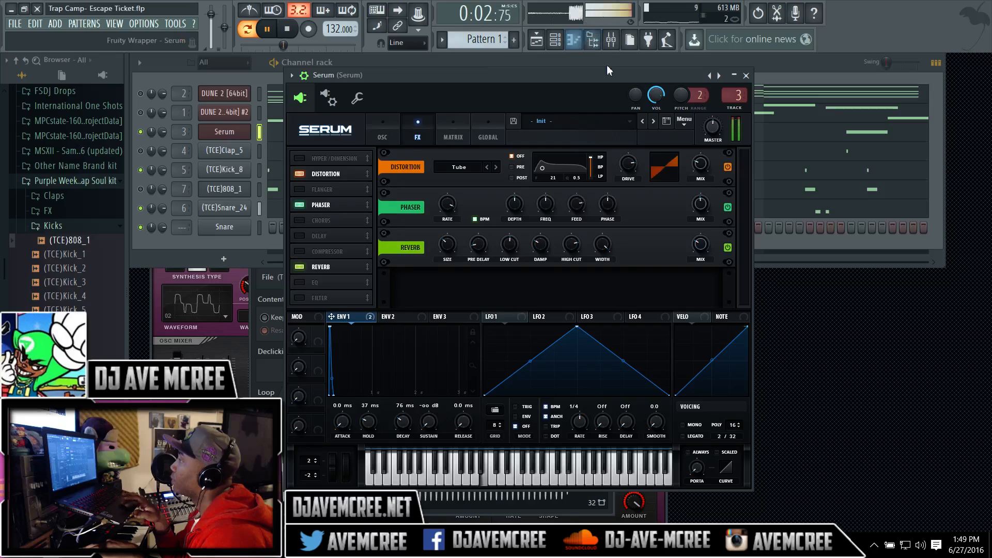
pyautogui.moveTo(700, 163); pyautogui.dragTo(682, 136)
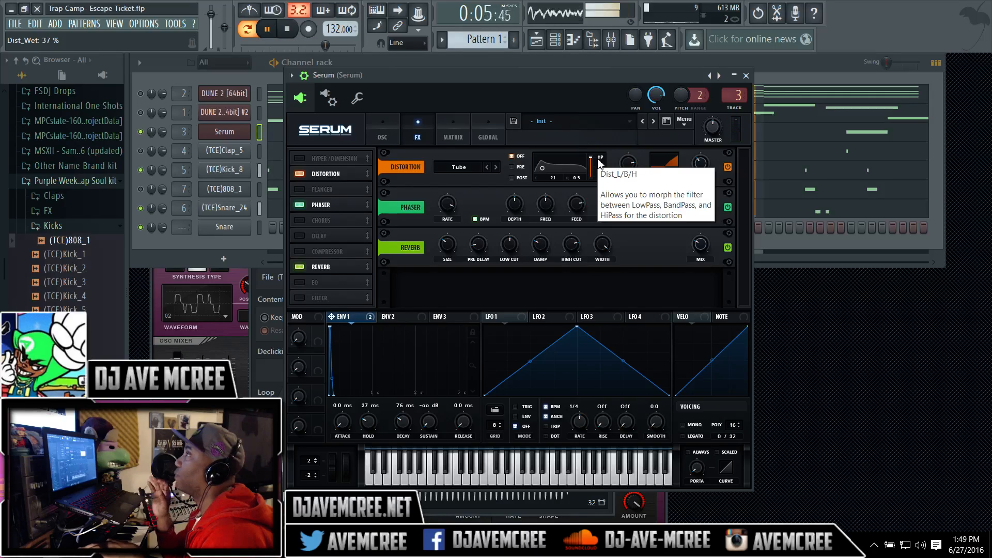
# Try the SoftClip and HardClip distortion modes, lower the mix to 17%, and switch the mode to Diode
pyautogui.click(498, 168)
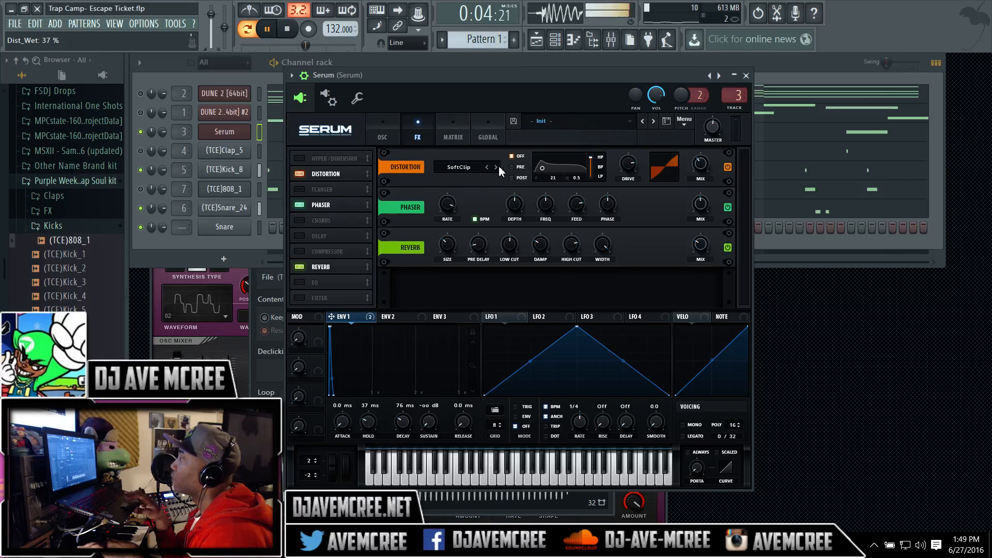
pyautogui.click(497, 167)
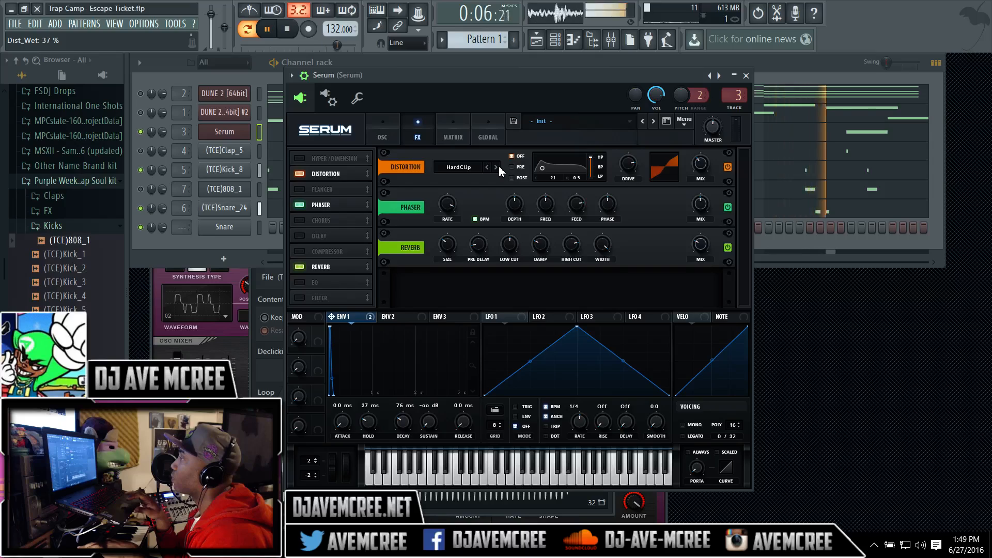
pyautogui.moveTo(698, 168)
pyautogui.moveTo(697, 168); pyautogui.dragTo(698, 183)
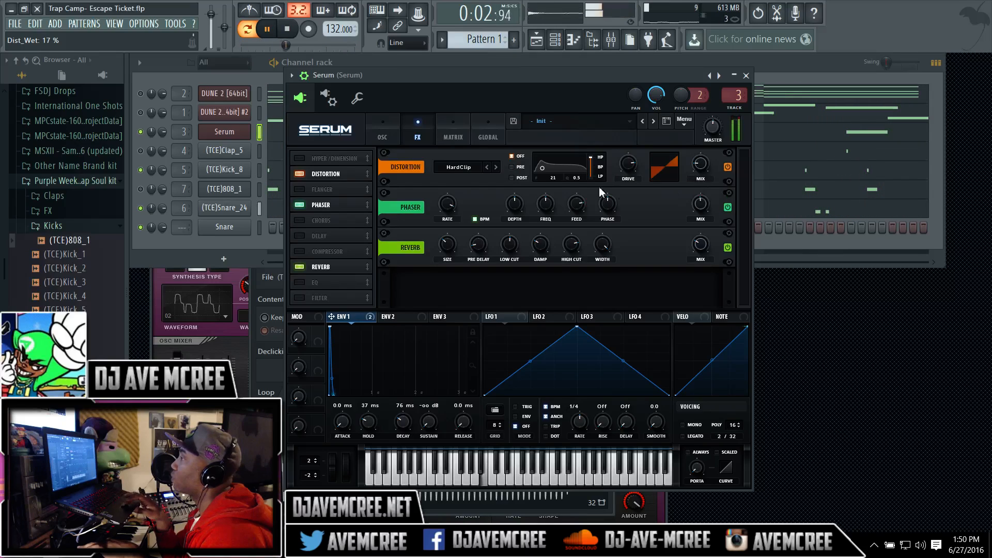
pyautogui.click(494, 169)
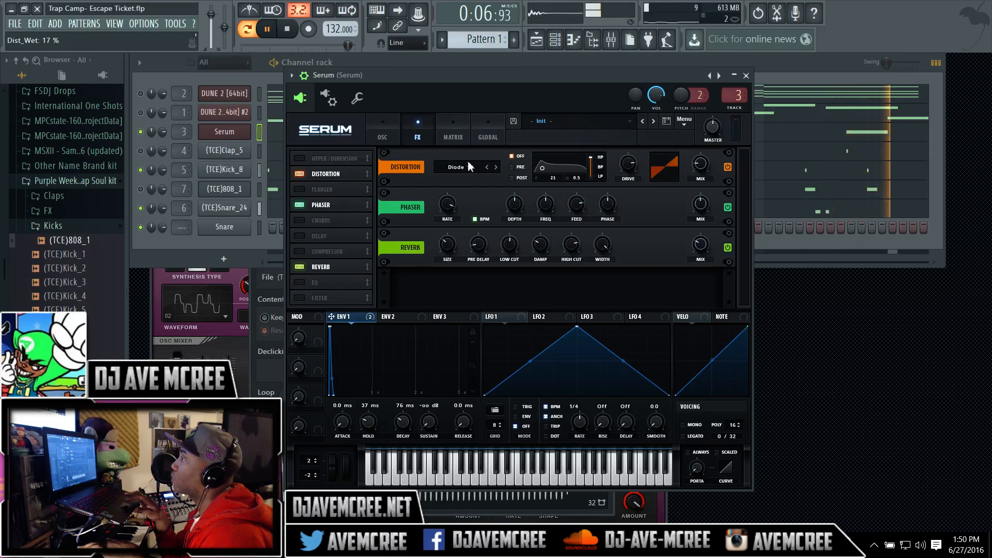
# Return to Serum's oscillator view and set oscillator A's semitone tuning to -4
pyautogui.click(383, 135)
pyautogui.moveTo(416, 184); pyautogui.dragTo(418, 214)
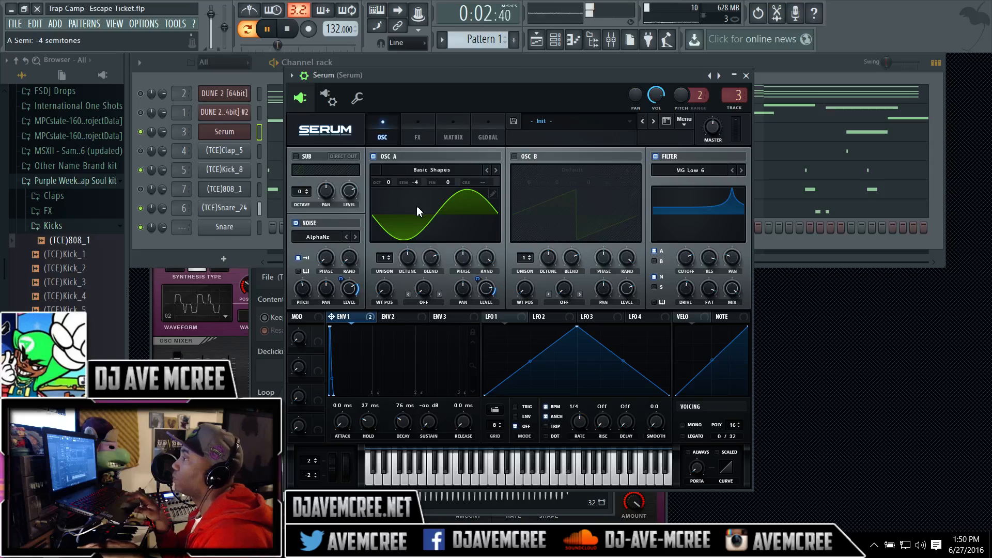
# Unmute both DUNE 2 channels and the (TCE)808_1 channel to hear the full beat, and stop playback
pyautogui.click(140, 93)
pyautogui.click(140, 113)
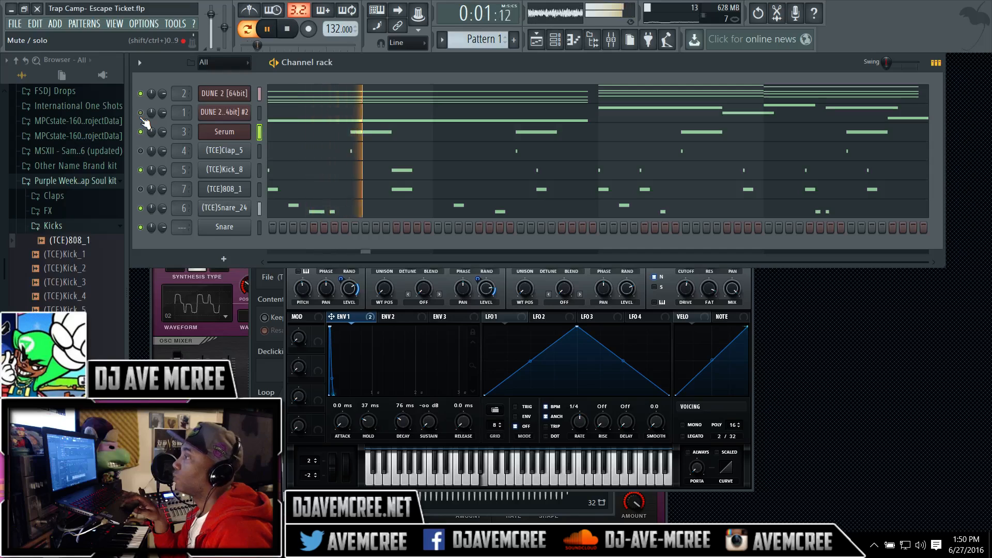
pyautogui.click(140, 189)
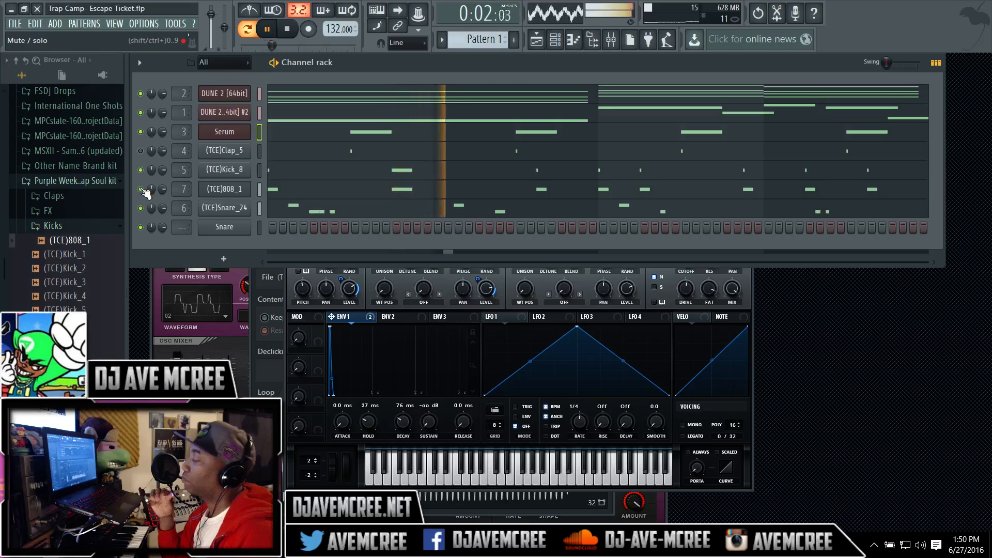
pyautogui.press('space')
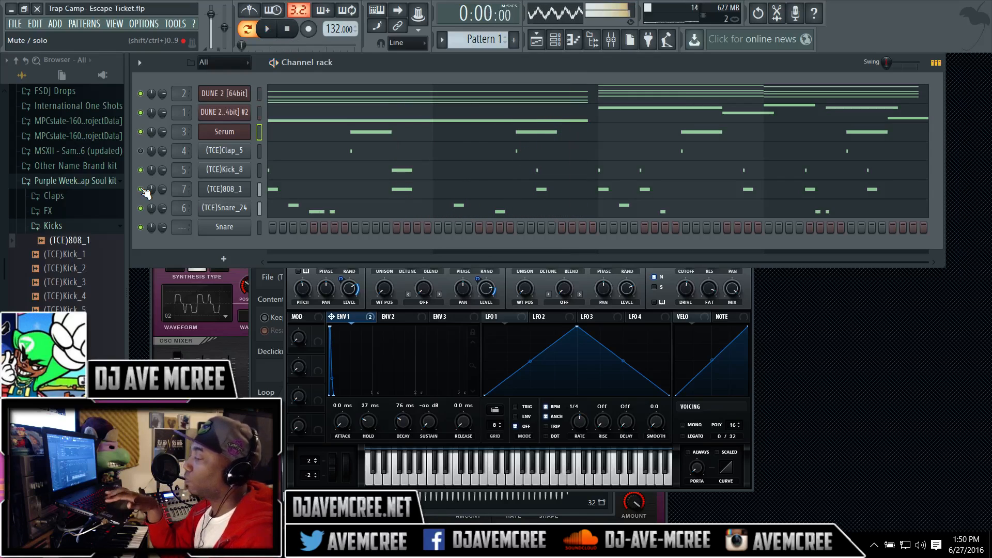
# Save the project, bring the Serum window back to the front, and start playback of the pattern
pyautogui.hotkey('ctrl', 's')
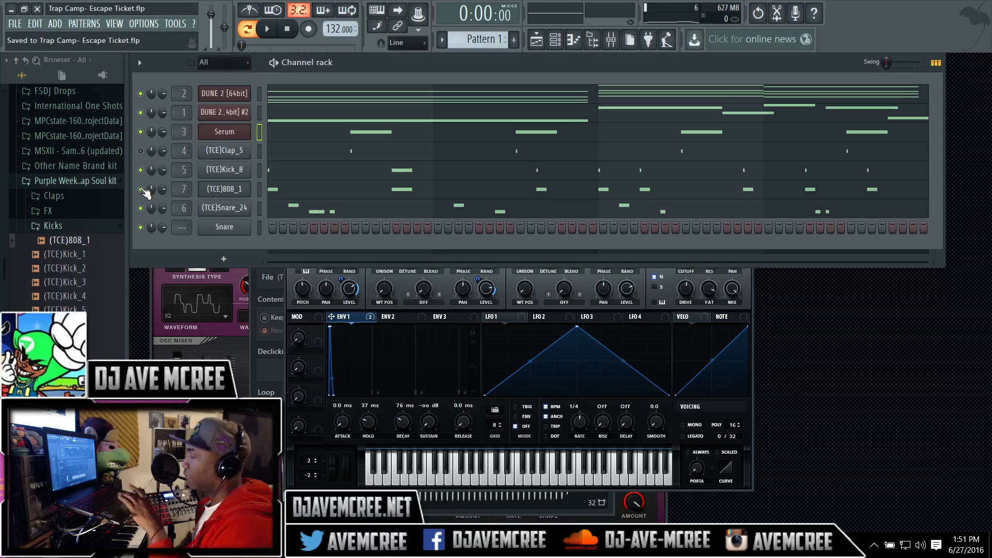
pyautogui.click(502, 279)
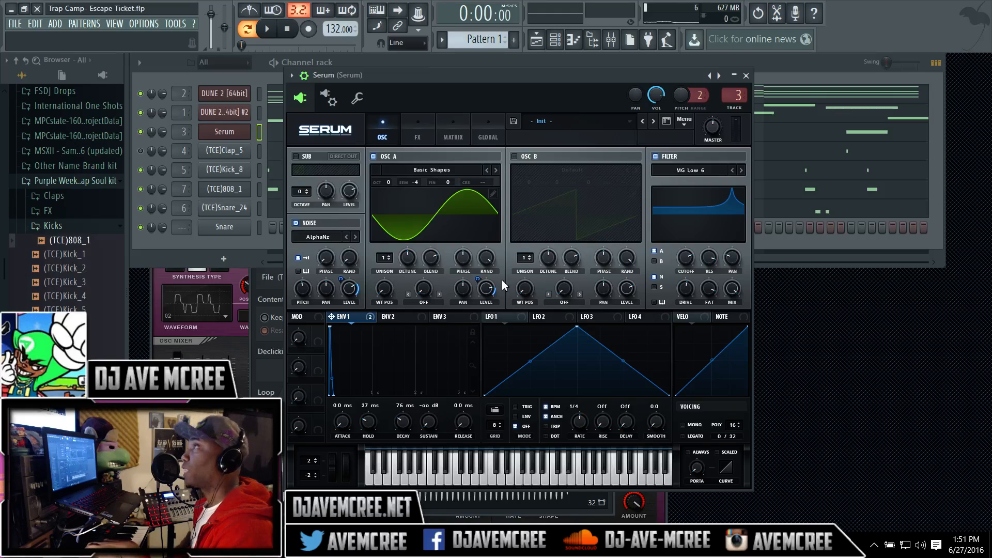
pyautogui.press('space')
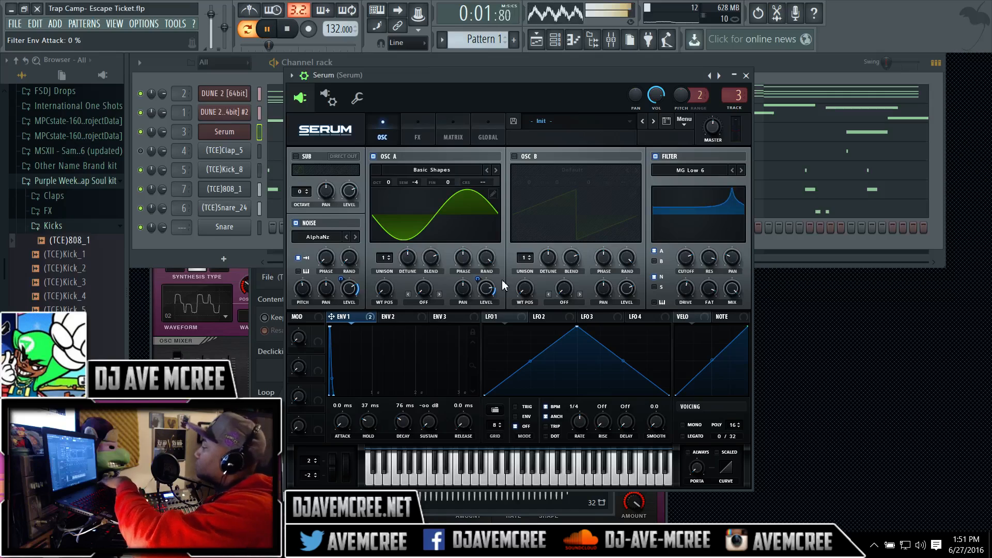